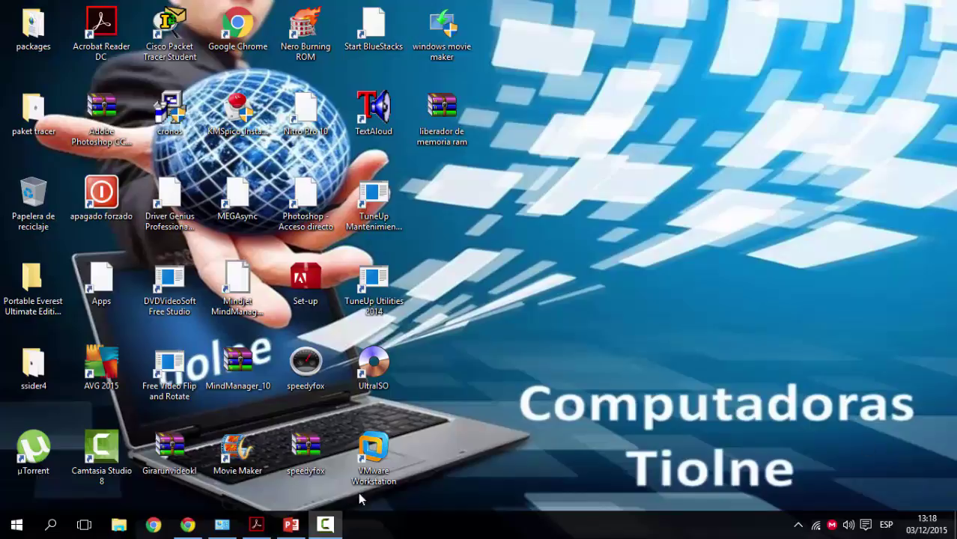
# - Switch to Chrome, view the Tiolne.com Facebook page from its cover image, and minimize the browser
pyautogui.click(190, 526)
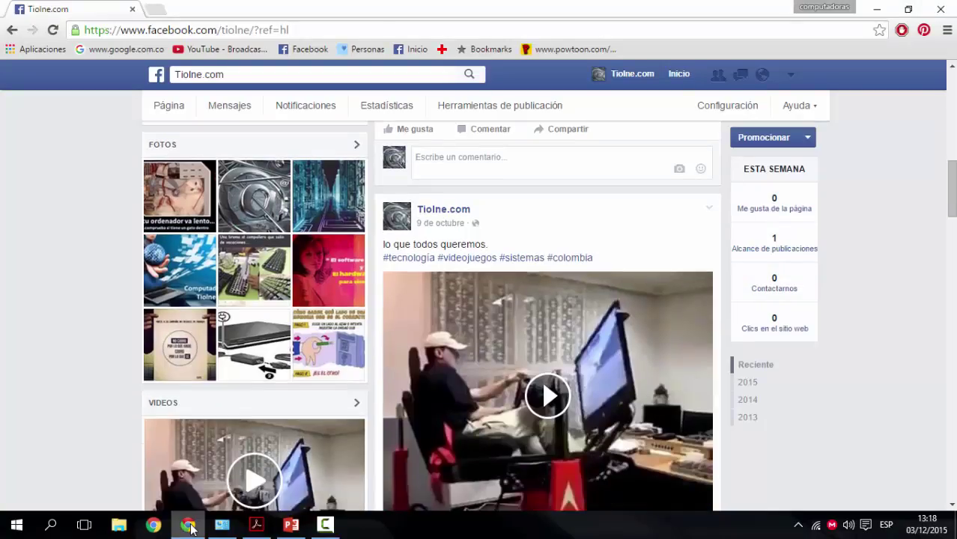
pyautogui.press('pageup')
pyautogui.press('pageup')
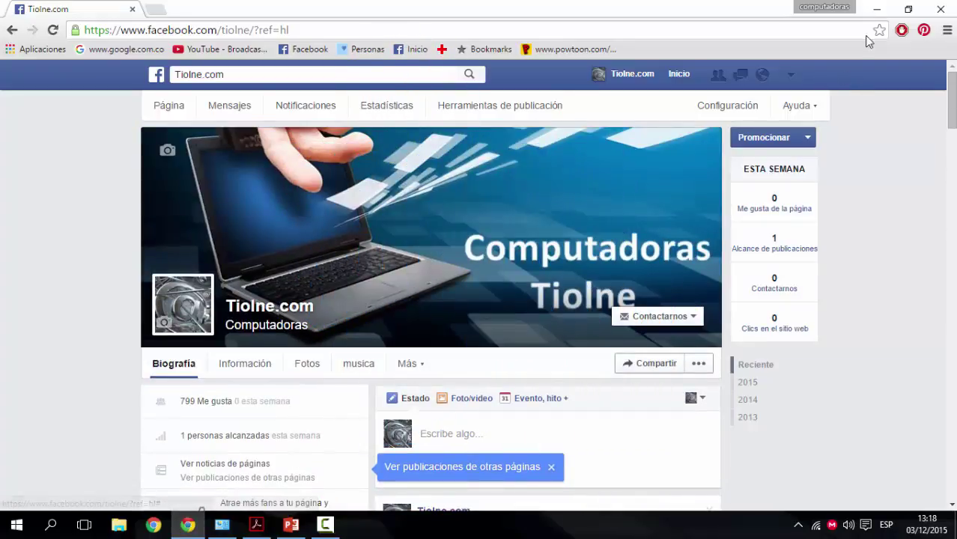
pyautogui.click(877, 9)
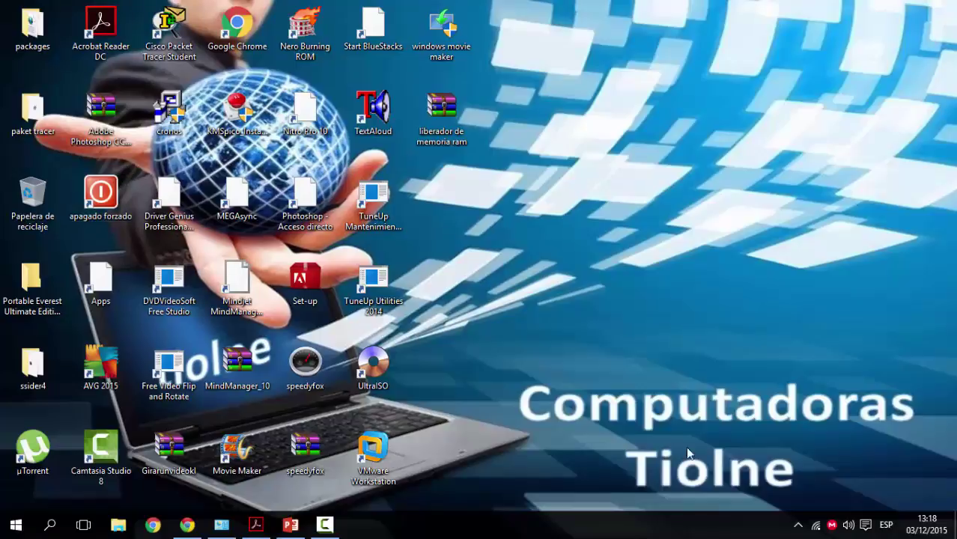
# - Create a new folder named PROGRAMAS on the desktop
pyautogui.rightClick(674, 278)
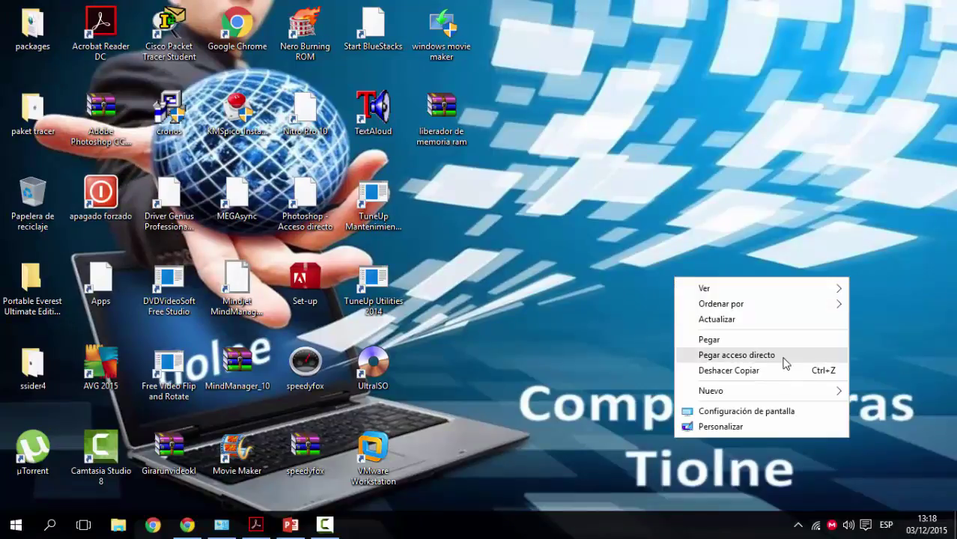
pyautogui.moveTo(767, 395)
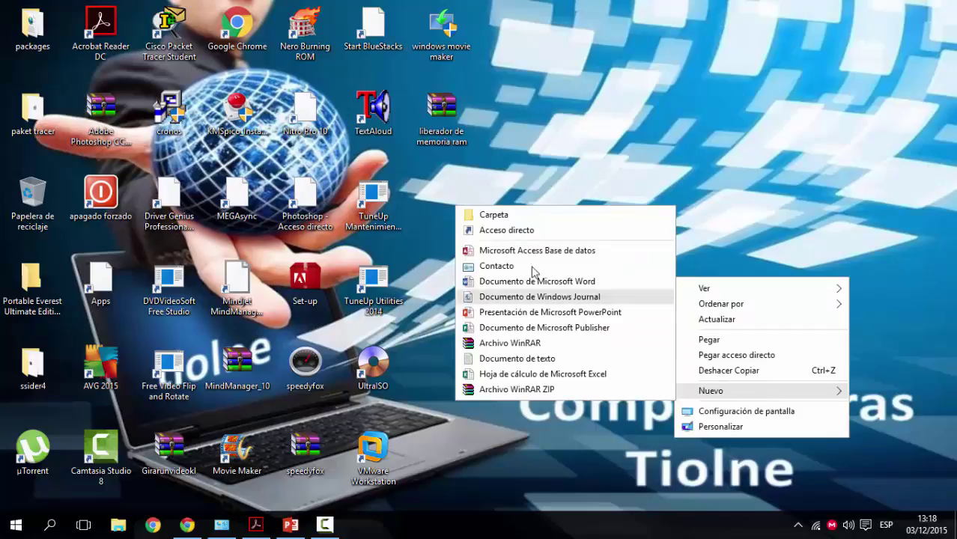
pyautogui.click(582, 219)
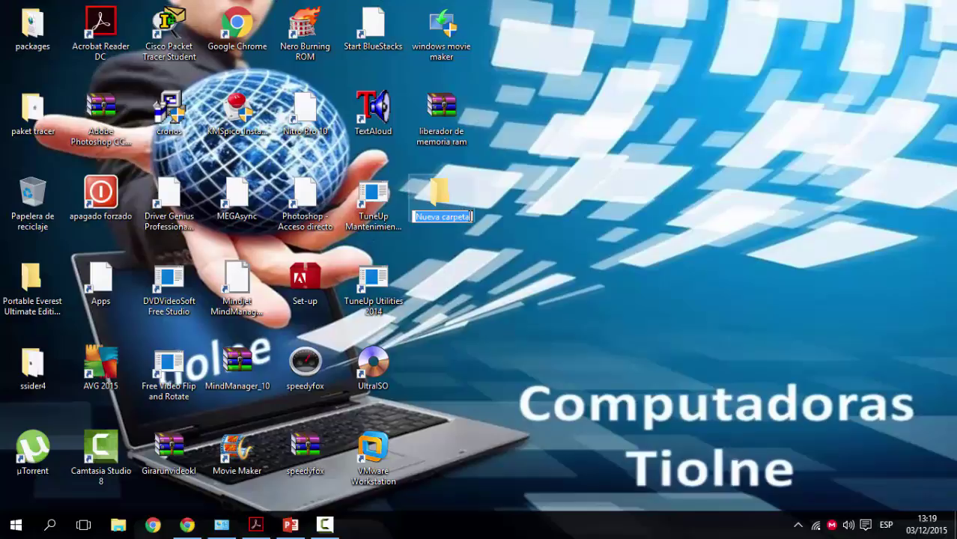
pyautogui.write('PROGRAMAS')
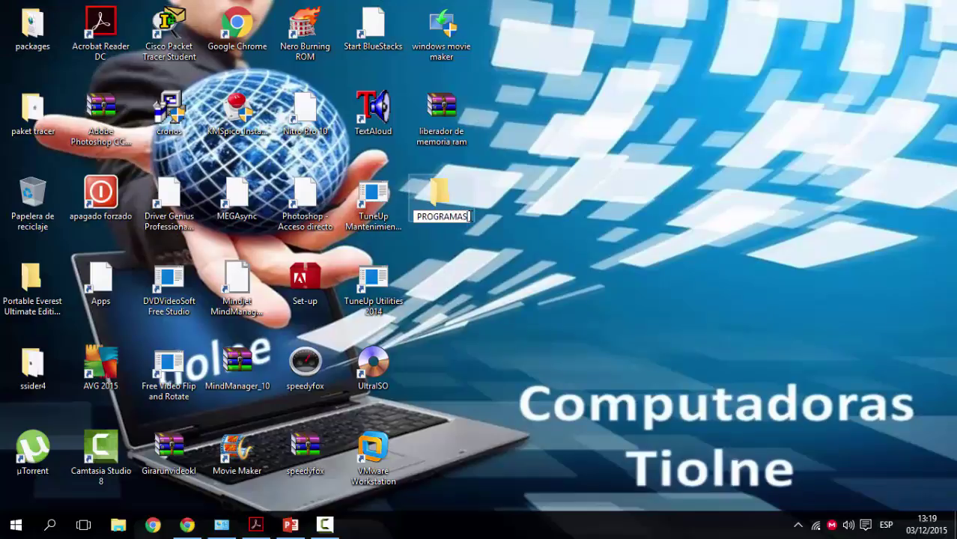
pyautogui.press('Return')
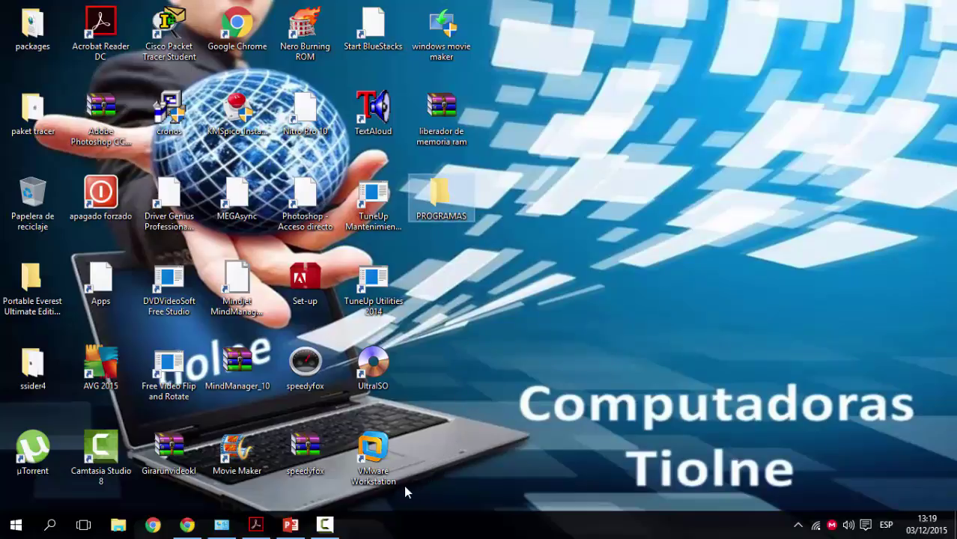
# - Move the desktop icons into the PROGRAMAS folder, leaving the Recycle Bin and the "liberador de memoria ram" archive on the desktop
pyautogui.moveTo(403, 485); pyautogui.dragTo(205, 175)
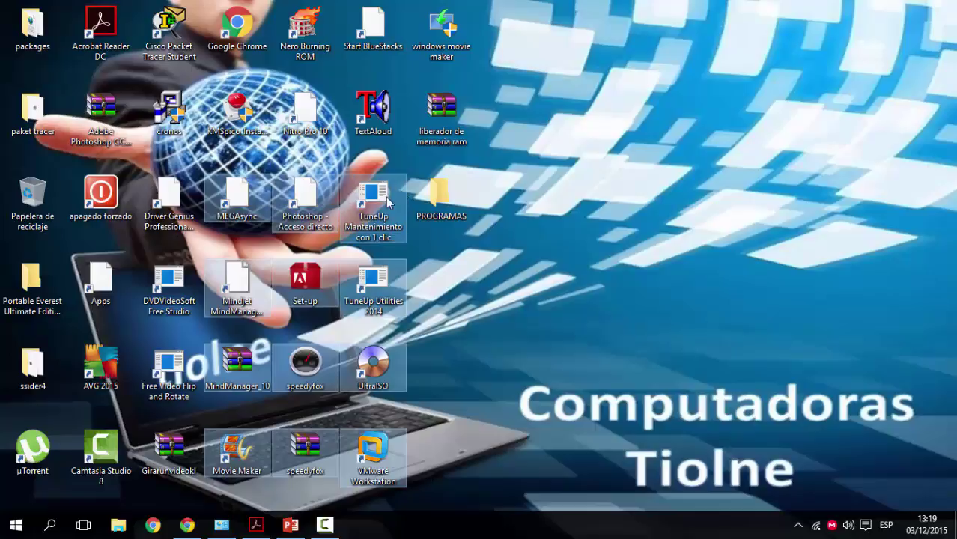
pyautogui.moveTo(388, 199); pyautogui.dragTo(420, 192)
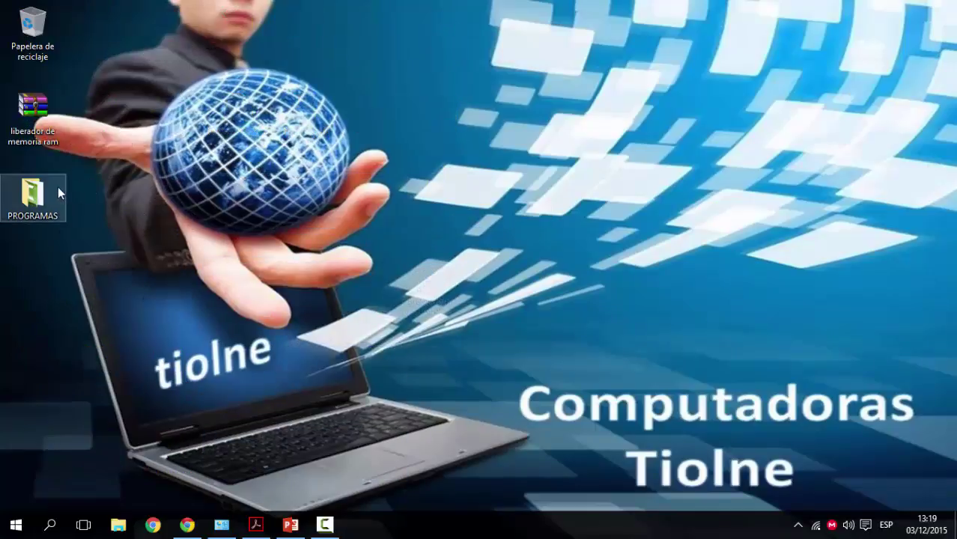
pyautogui.click(51, 126)
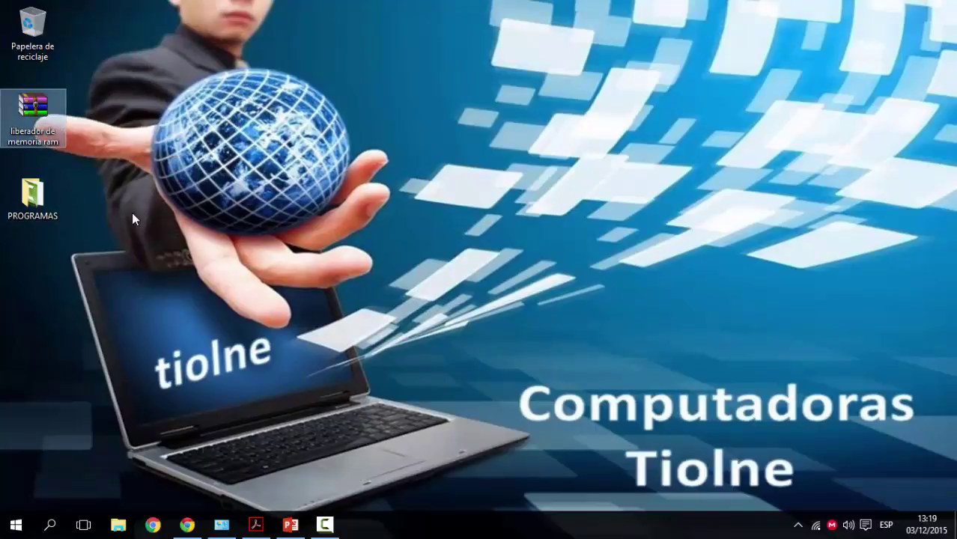
# - Move the PROGRAMAS folder from the desktop to the root of Disco local (C:) and check its contents there
pyautogui.rightClick(55, 207)
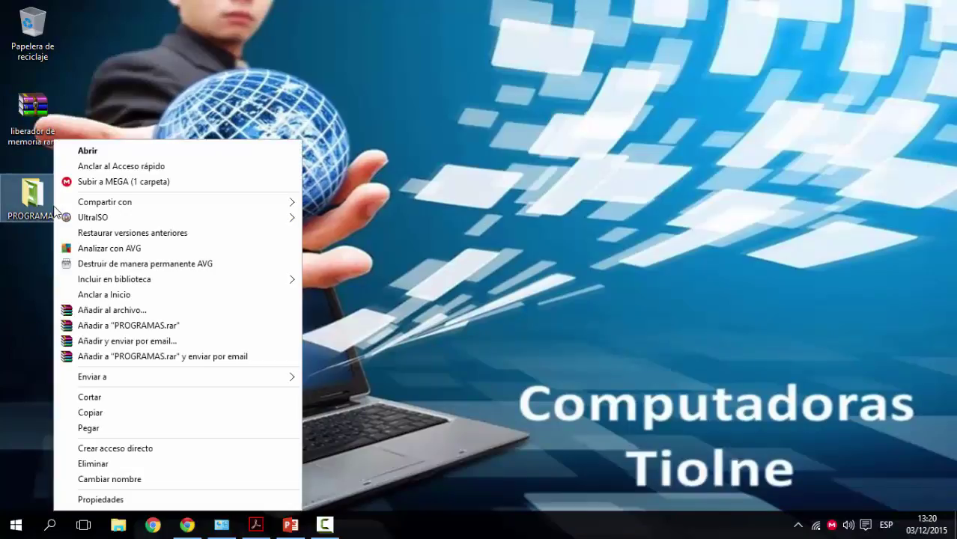
pyautogui.click(154, 398)
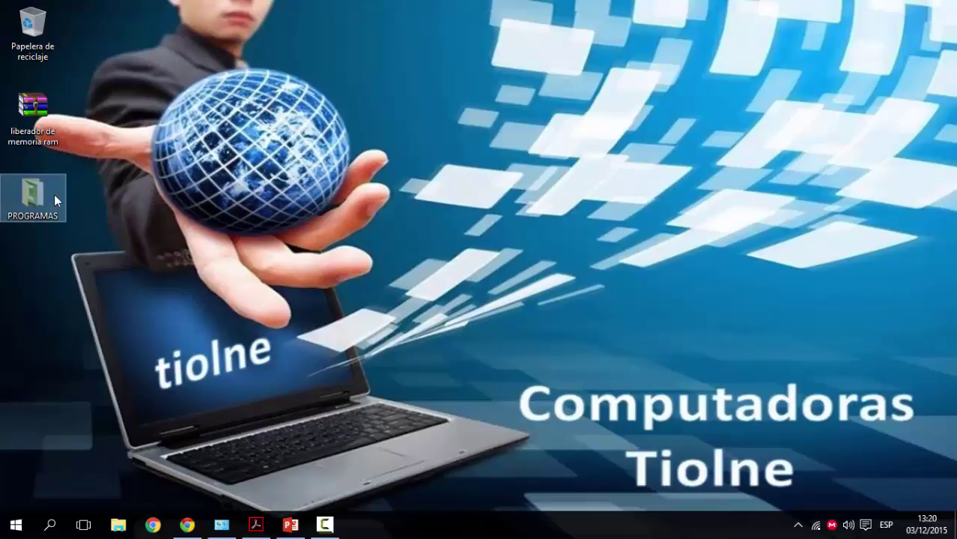
pyautogui.moveTo(42, 199)
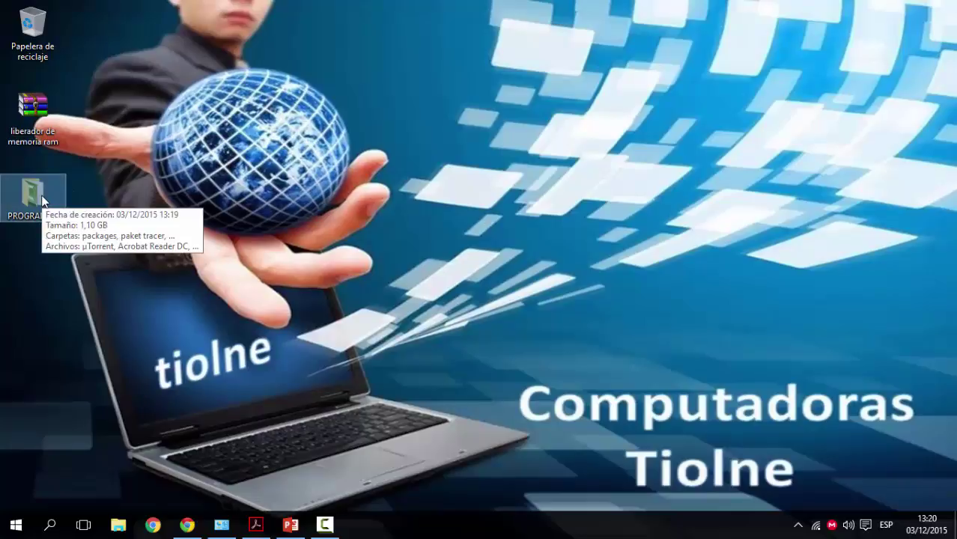
pyautogui.rightClick(42, 199)
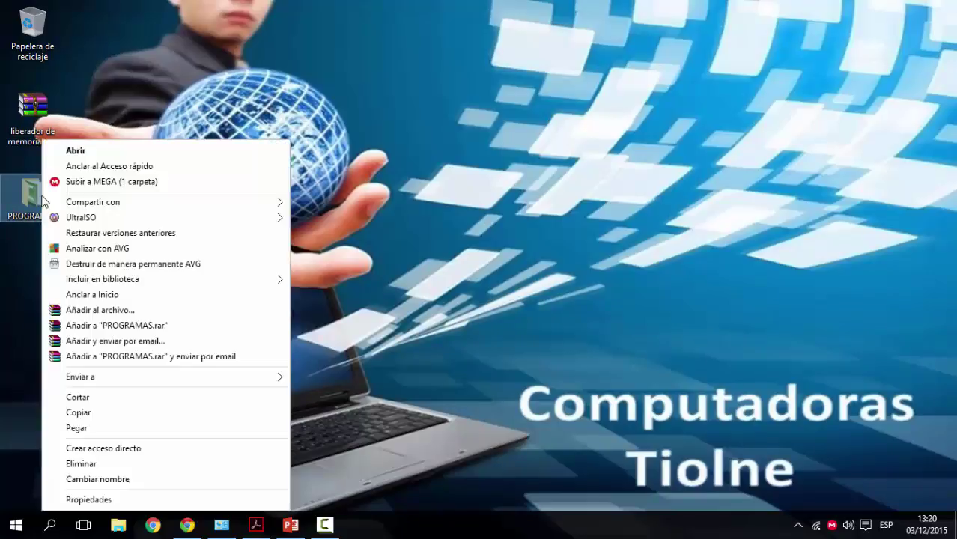
pyautogui.click(184, 405)
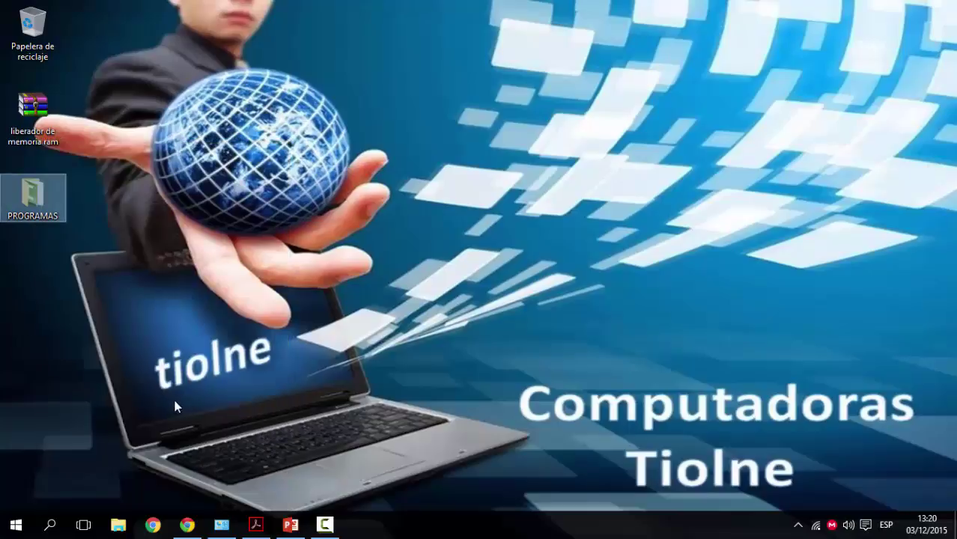
pyautogui.click(120, 525)
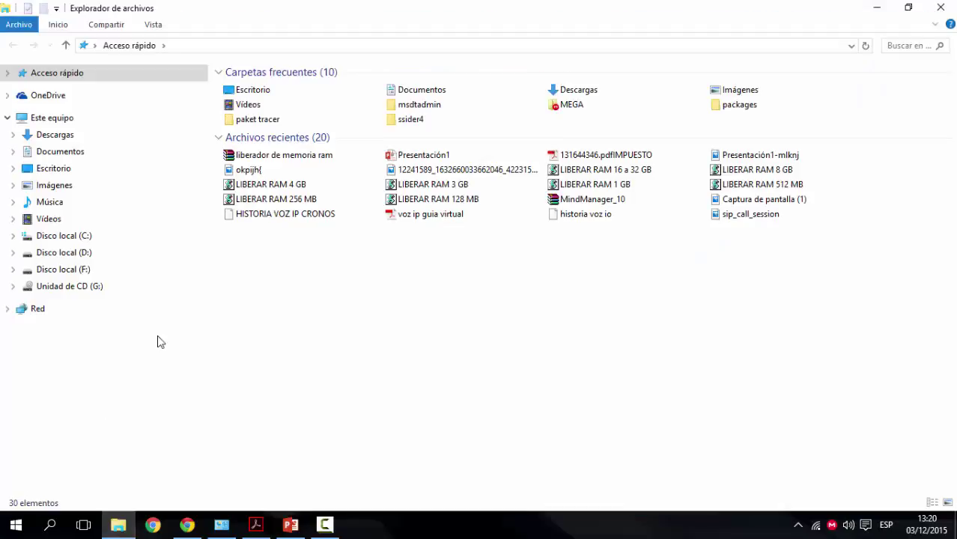
pyautogui.click(96, 241)
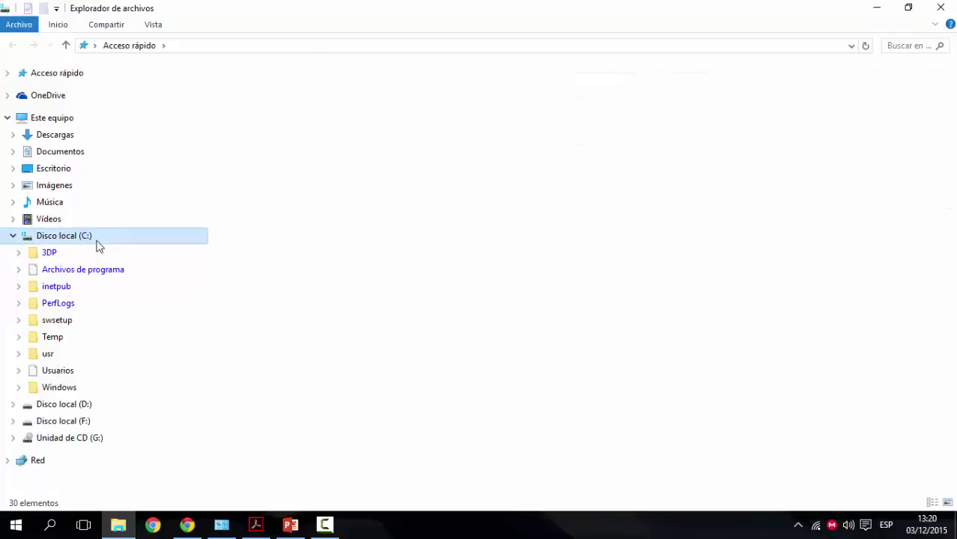
pyautogui.rightClick(393, 402)
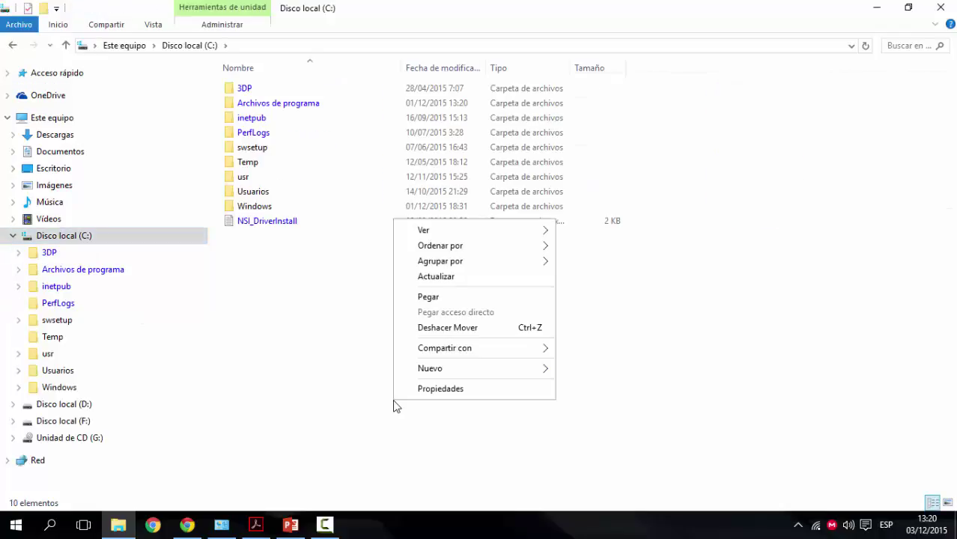
pyautogui.click(507, 300)
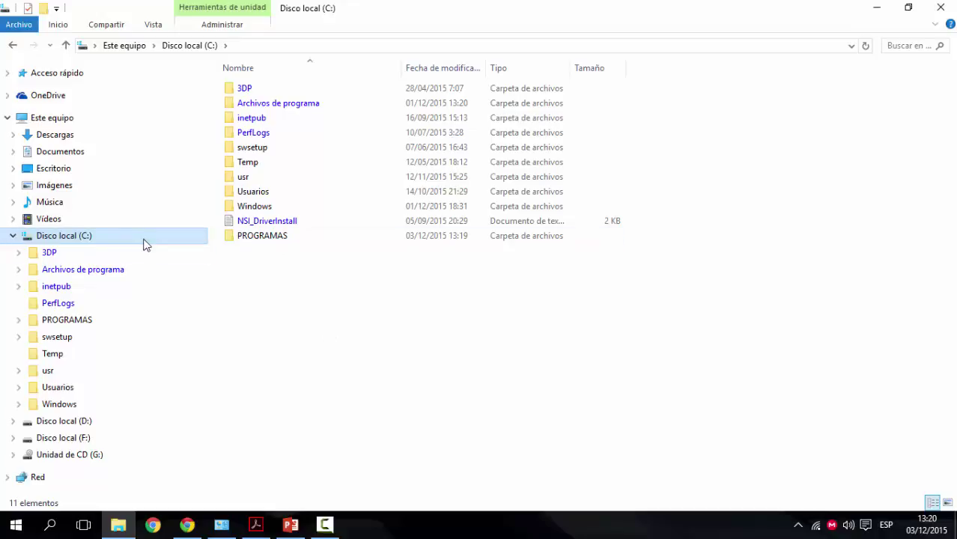
pyautogui.doubleClick(309, 238)
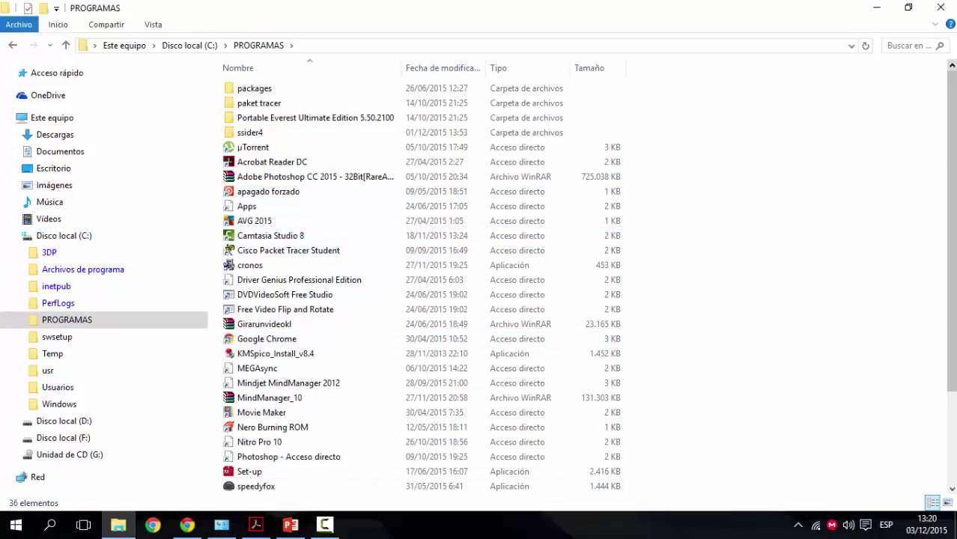
pyautogui.click(936, 8)
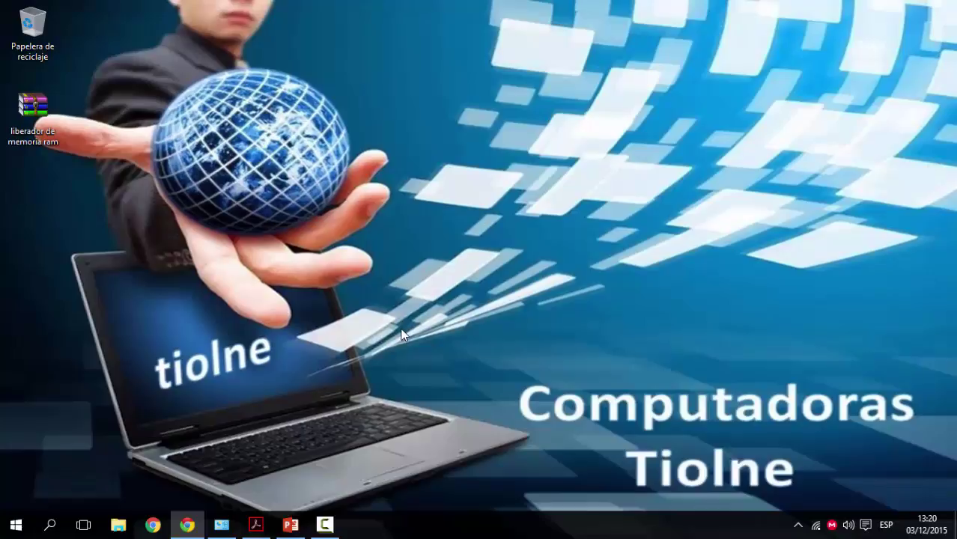
# - Open the Windows Temp folder by running the command TEMP from the Run dialog
pyautogui.press('super+r')
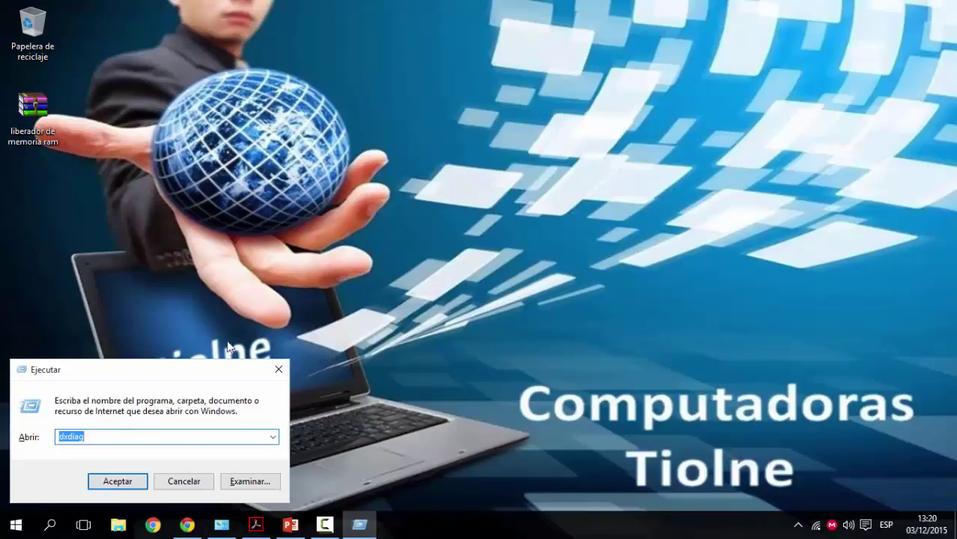
pyautogui.press('BackSpace')
pyautogui.write('TEMP')
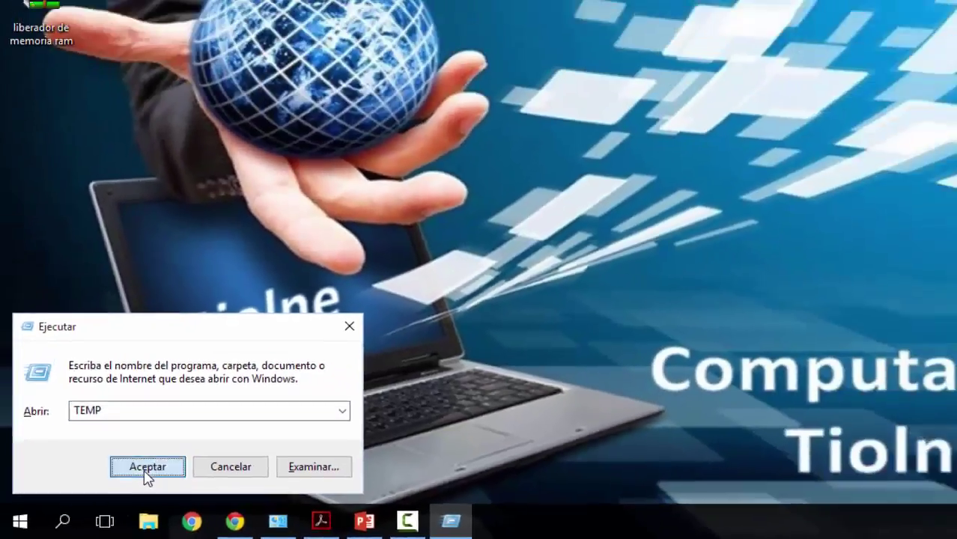
pyautogui.click(292, 394)
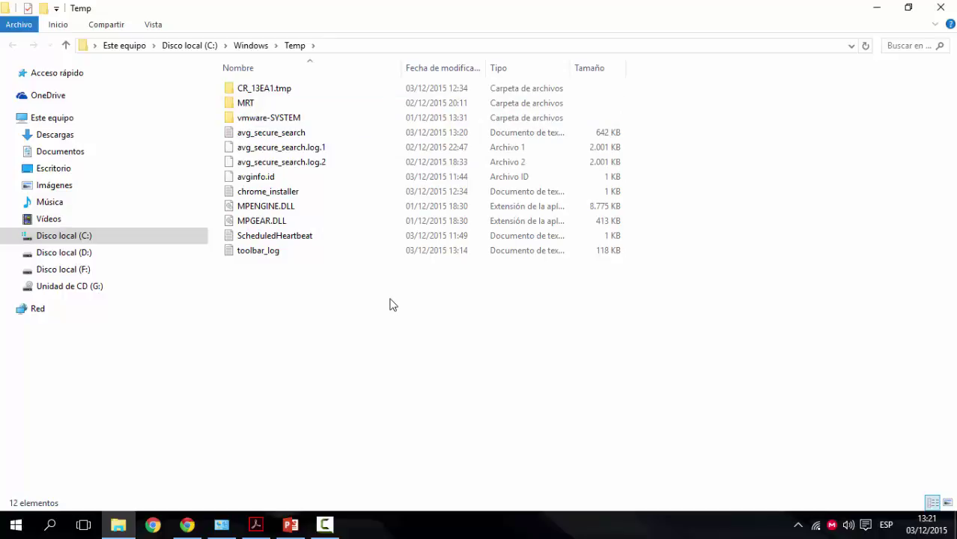
# - Send everything in the Windows Temp folder to the Recycle Bin, retrying all in-use items once before closing the folder
pyautogui.moveTo(664, 279); pyautogui.dragTo(241, 85)
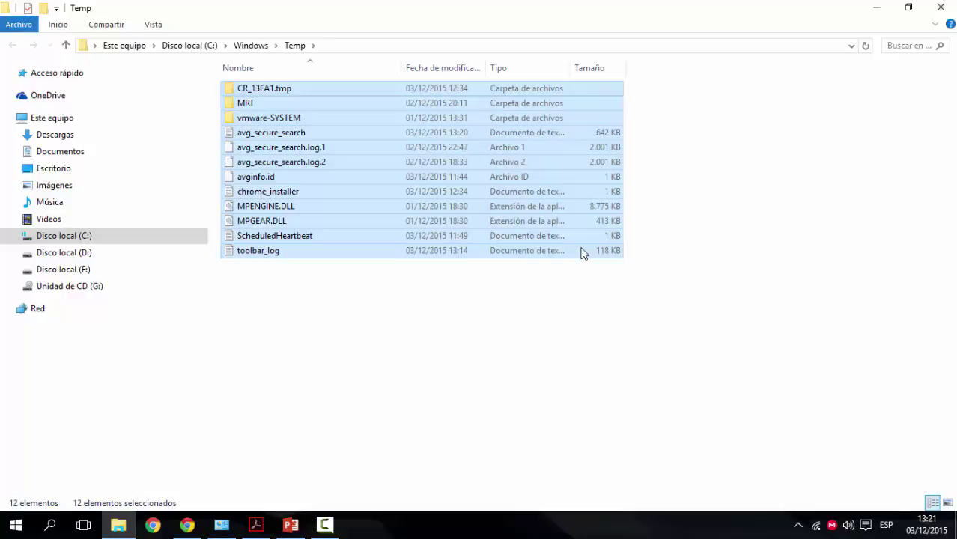
pyautogui.rightClick(370, 160)
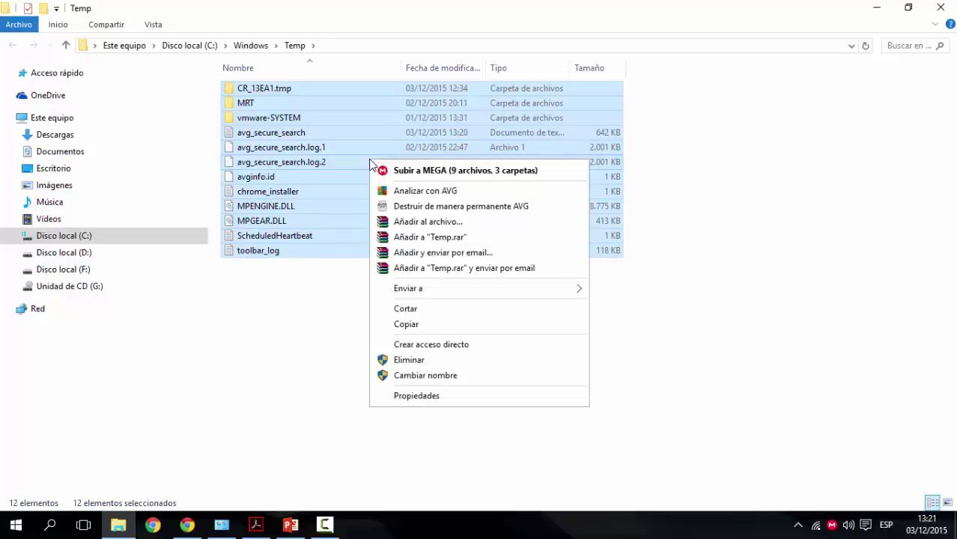
pyautogui.click(497, 360)
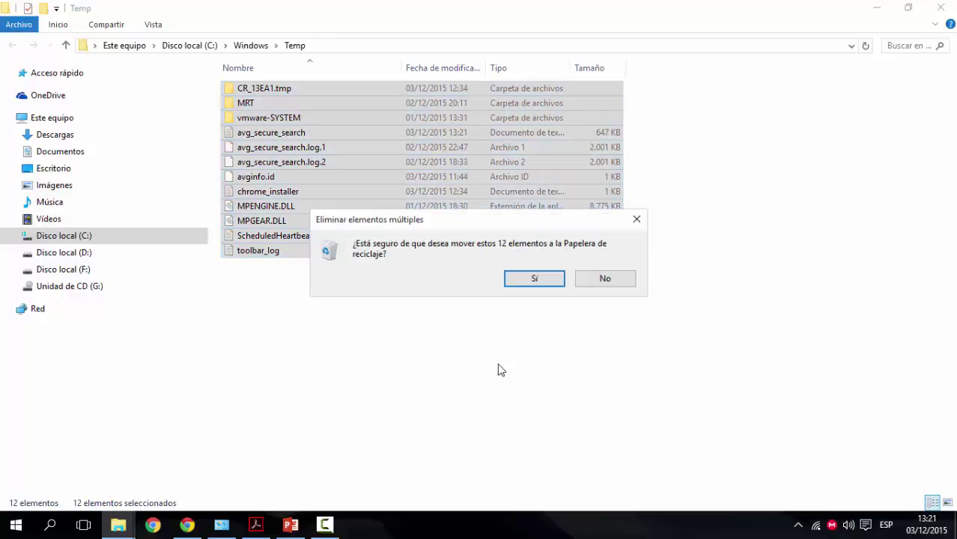
pyautogui.click(549, 282)
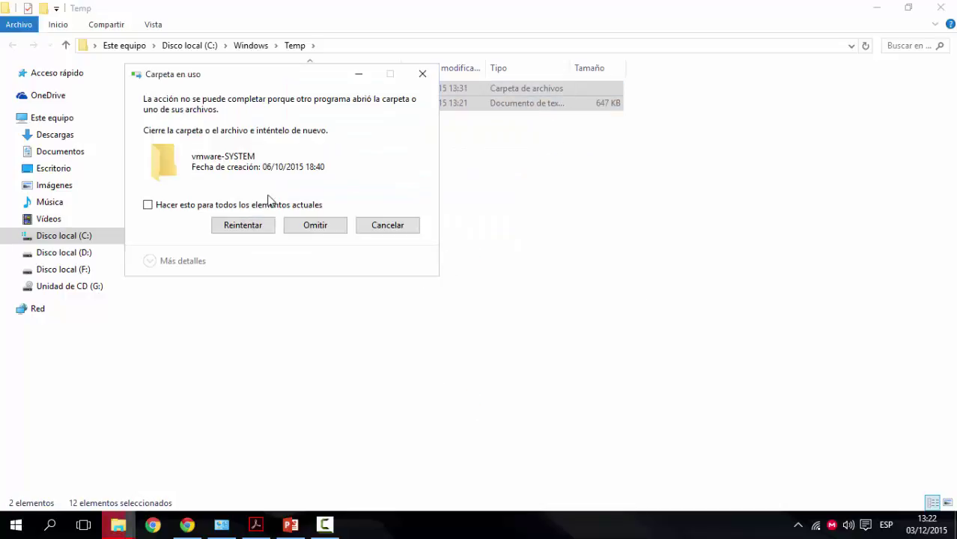
pyautogui.click(149, 207)
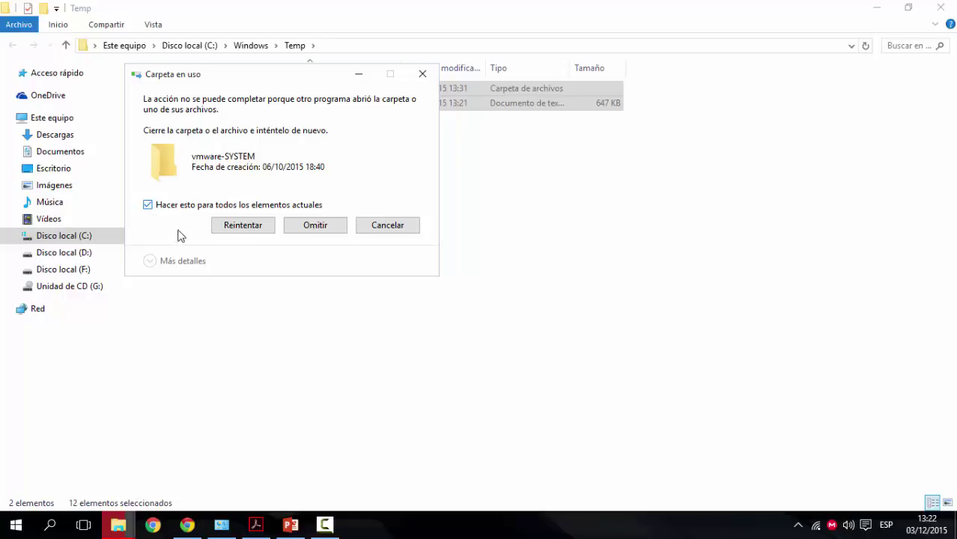
pyautogui.click(242, 225)
pyautogui.click(423, 74)
pyautogui.click(940, 8)
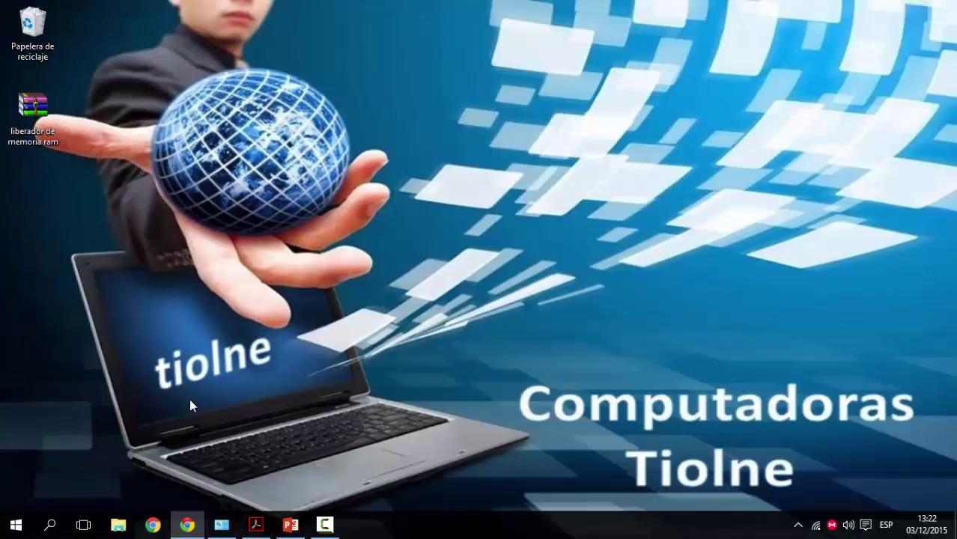
# - Open the user's local Temp folder by running the command %temp% from the Run dialog
pyautogui.press('super+r')
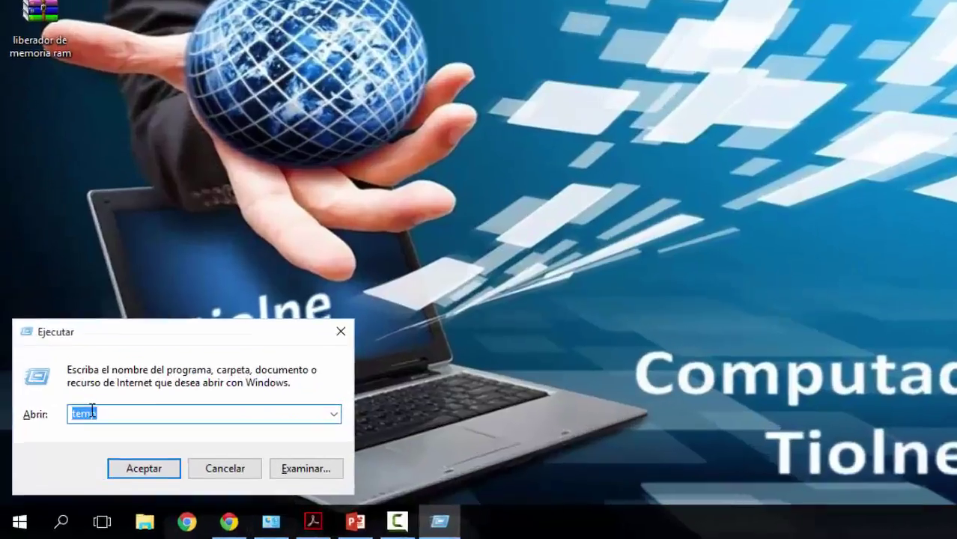
pyautogui.click(72, 414)
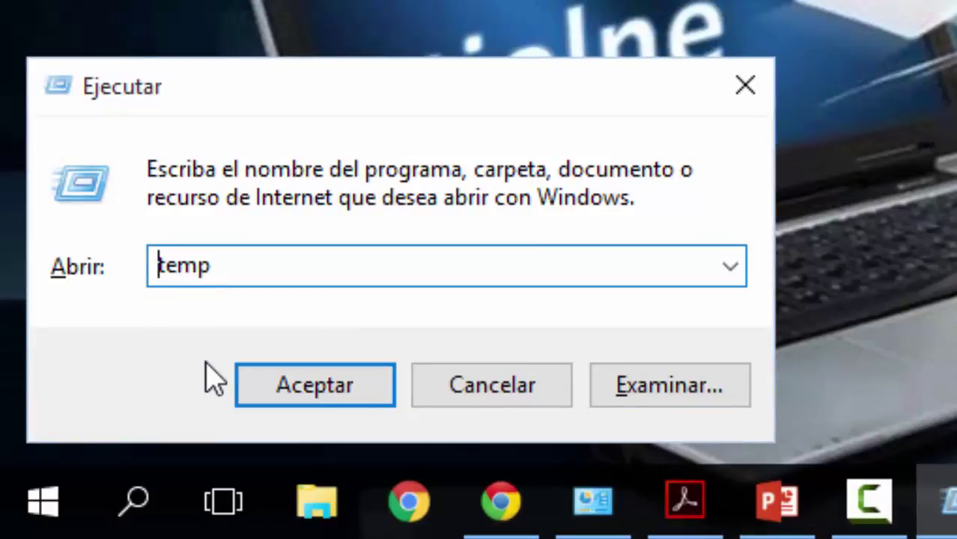
pyautogui.write('%')
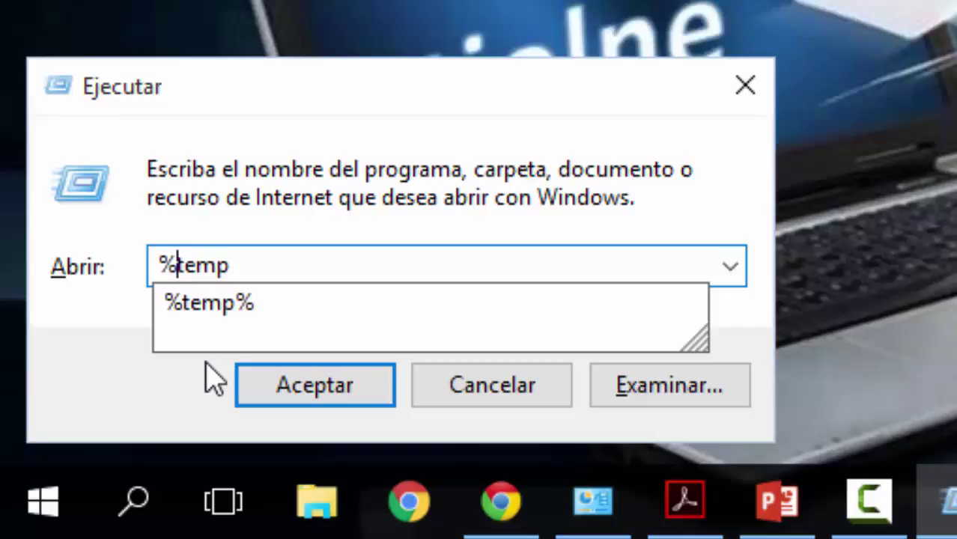
pyautogui.press('Right')
pyautogui.press('Right')
pyautogui.press('Right')
pyautogui.press('Right')
pyautogui.write('%')
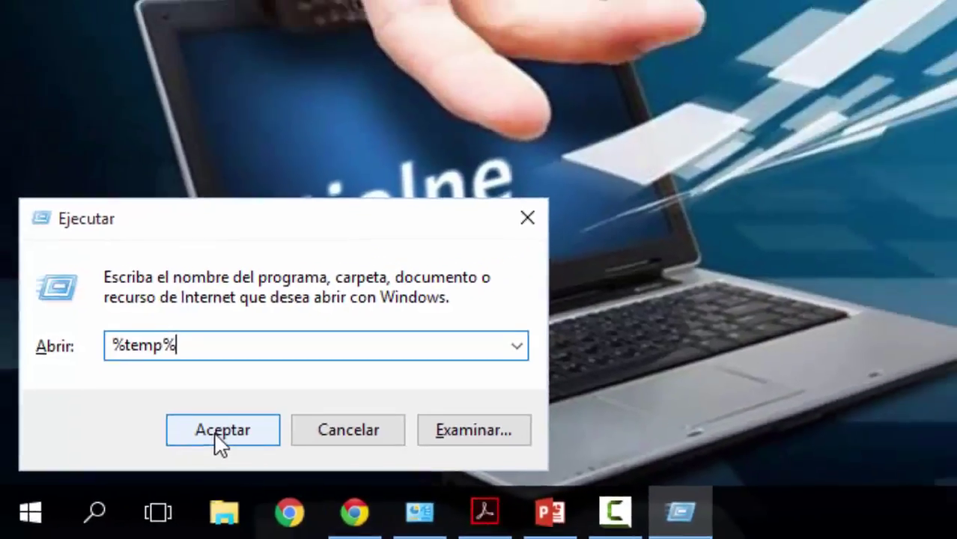
pyautogui.click(292, 395)
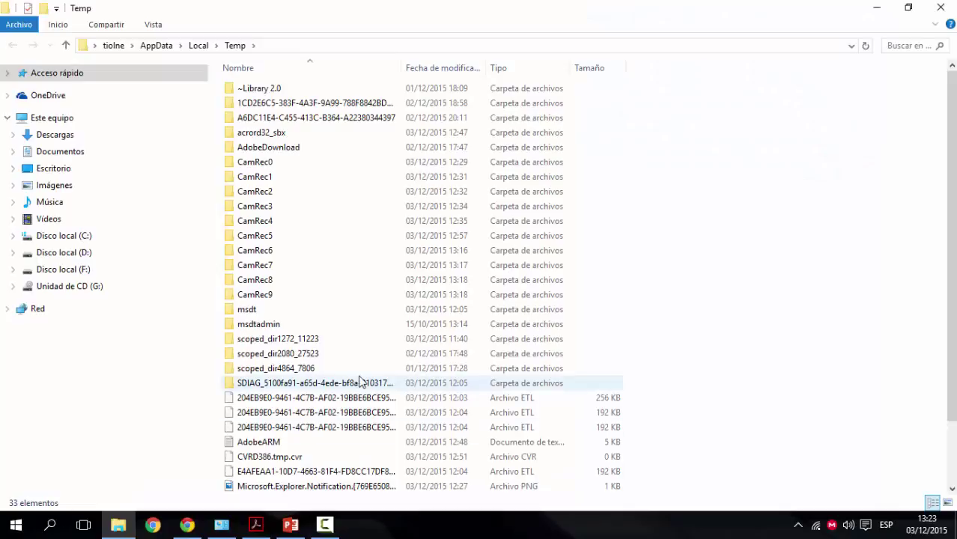
# - Send everything in the user's local Temp folder to the Recycle Bin and close the folder
pyautogui.click(522, 309)
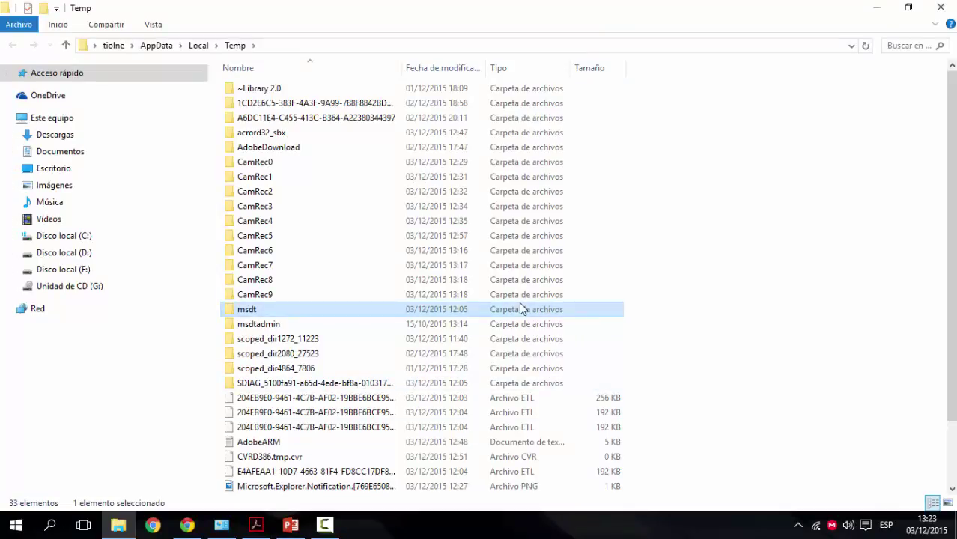
pyautogui.hotkey('ctrl', 'a')
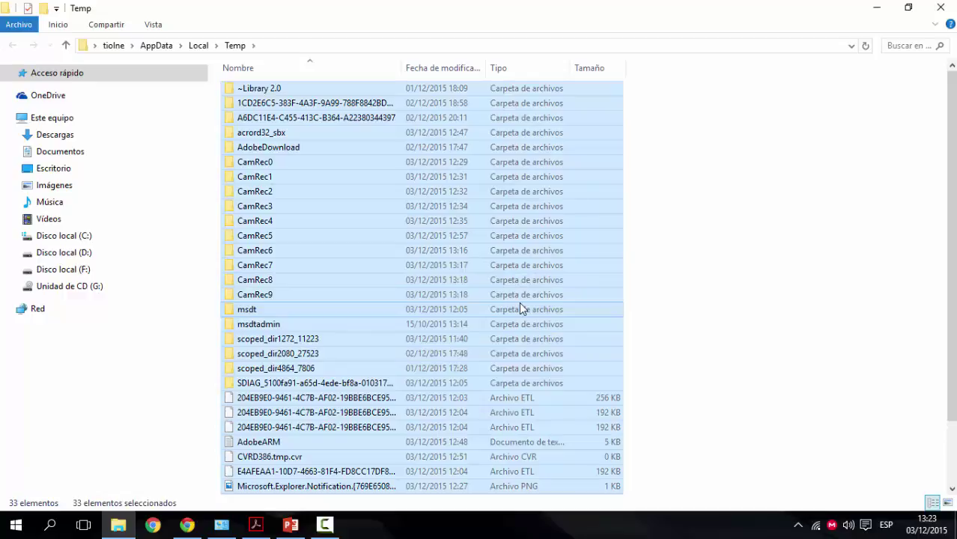
pyautogui.press('Delete')
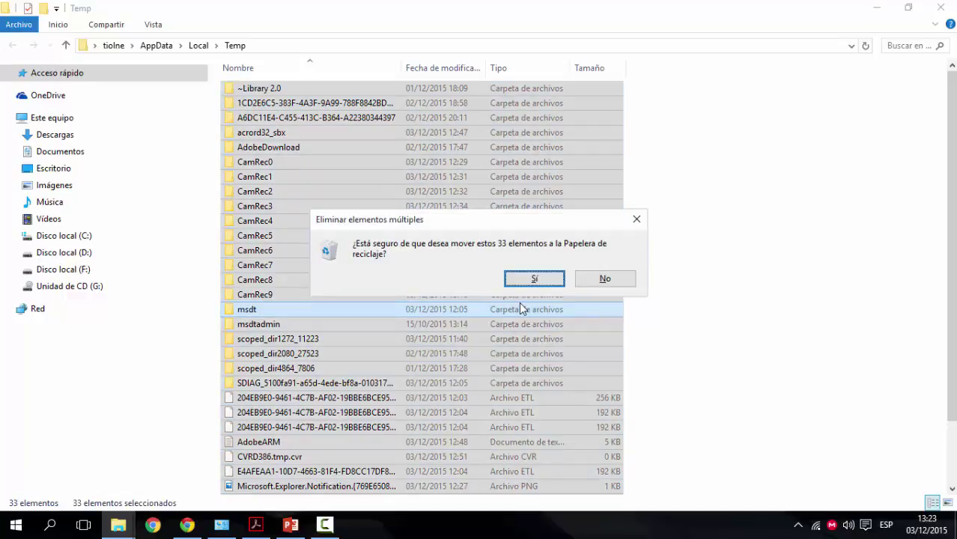
pyautogui.click(541, 276)
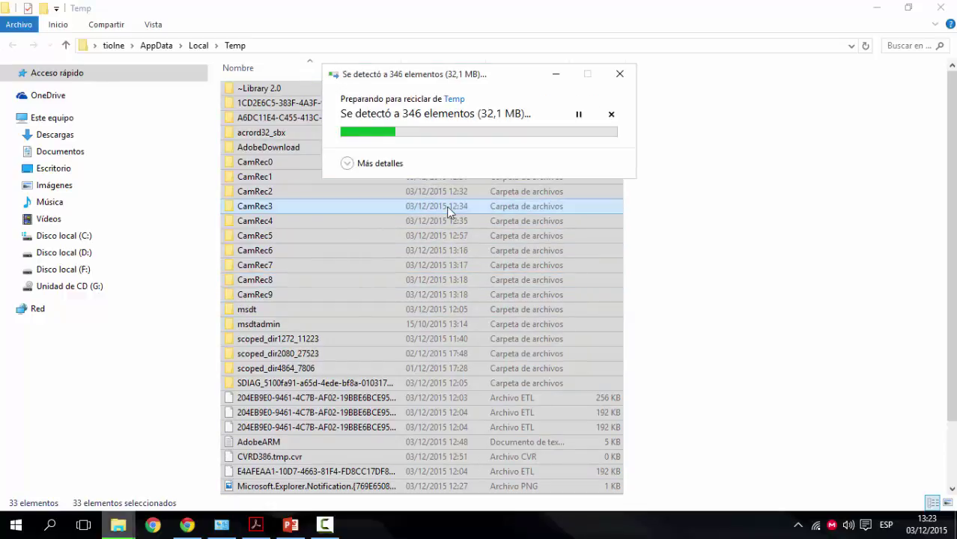
pyautogui.click(447, 205)
pyautogui.click(512, 225)
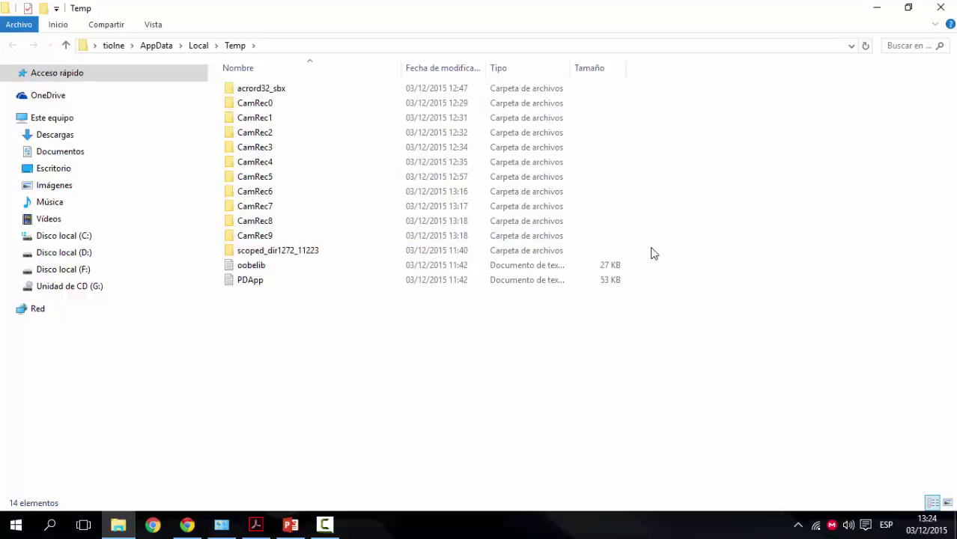
pyautogui.moveTo(660, 241); pyautogui.dragTo(295, 102)
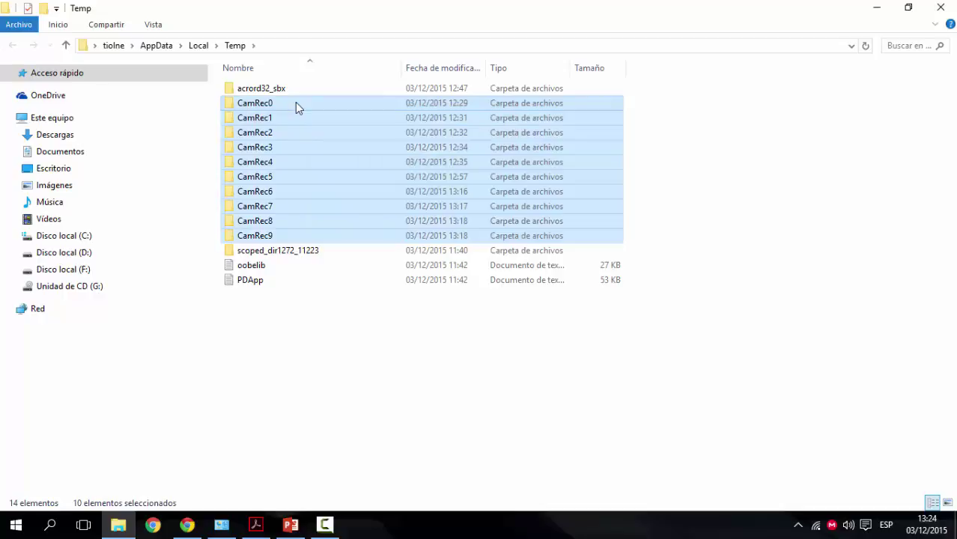
pyautogui.click(461, 390)
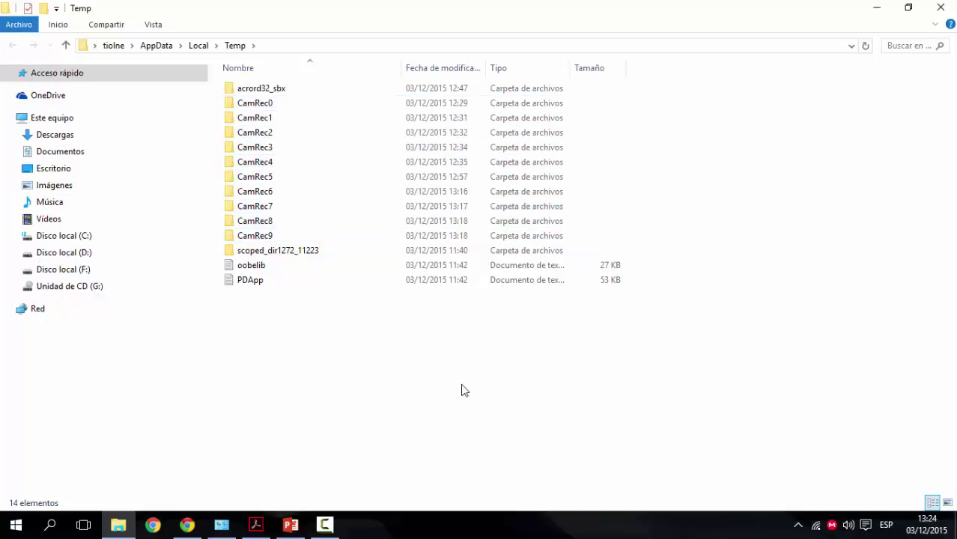
pyautogui.click(940, 9)
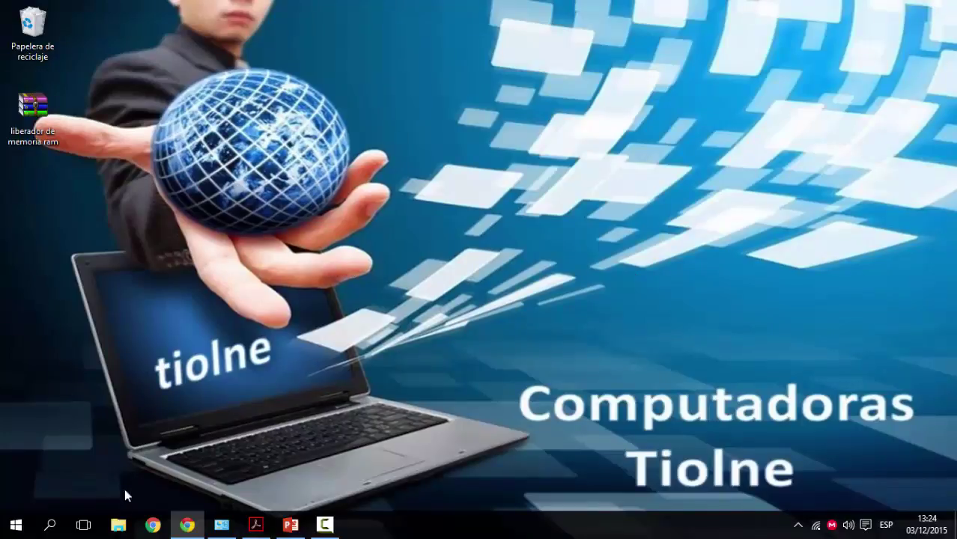
# - Open the properties of the Windows system drive, Disco local (C:), from Este equipo
pyautogui.click(118, 524)
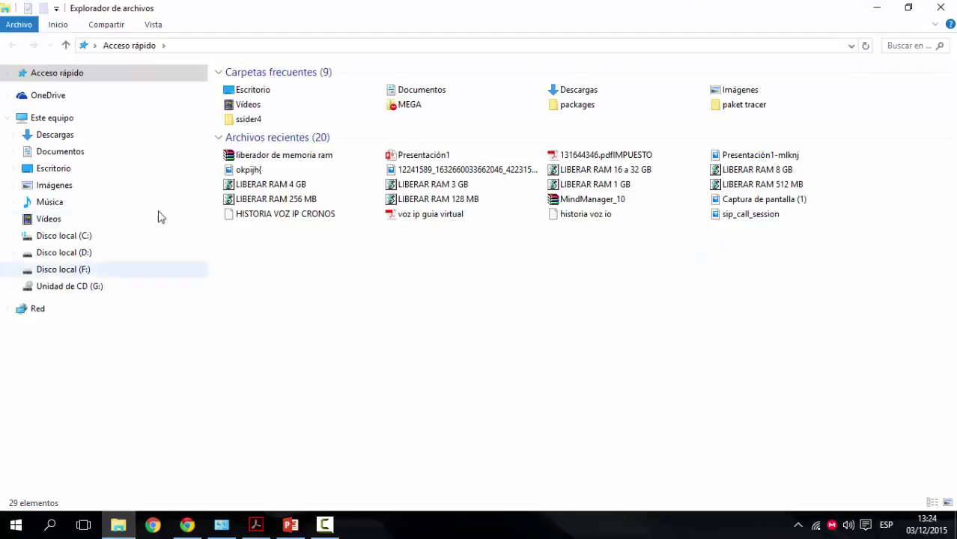
pyautogui.click(71, 121)
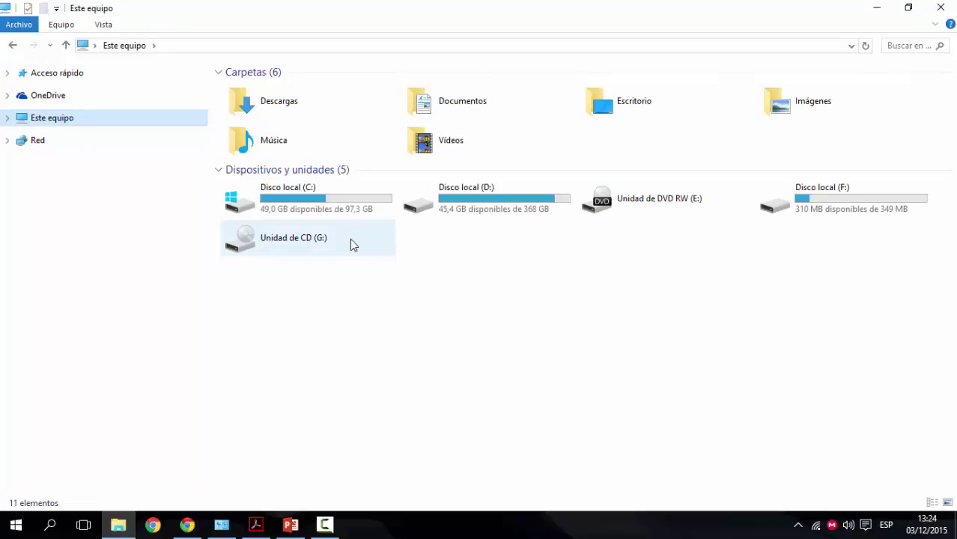
pyautogui.click(312, 213)
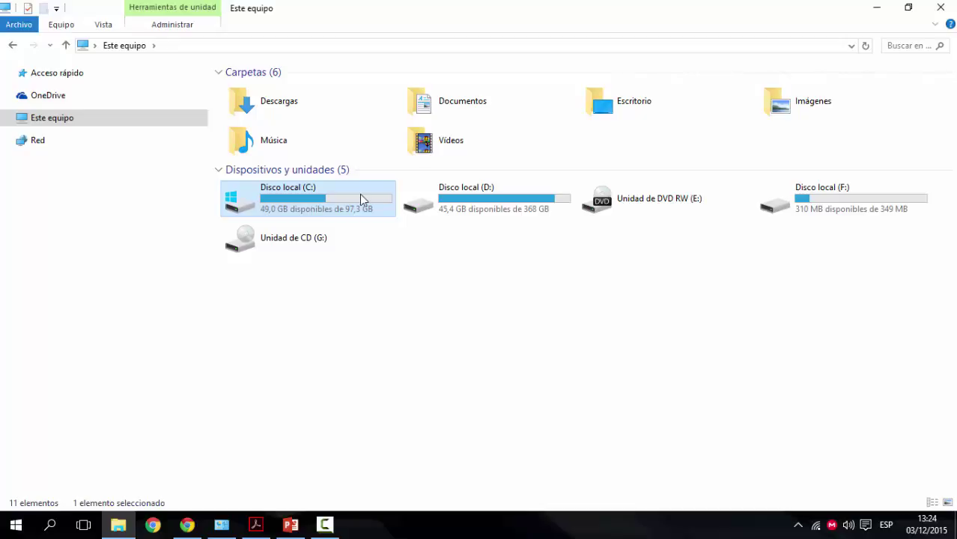
pyautogui.moveTo(360, 195)
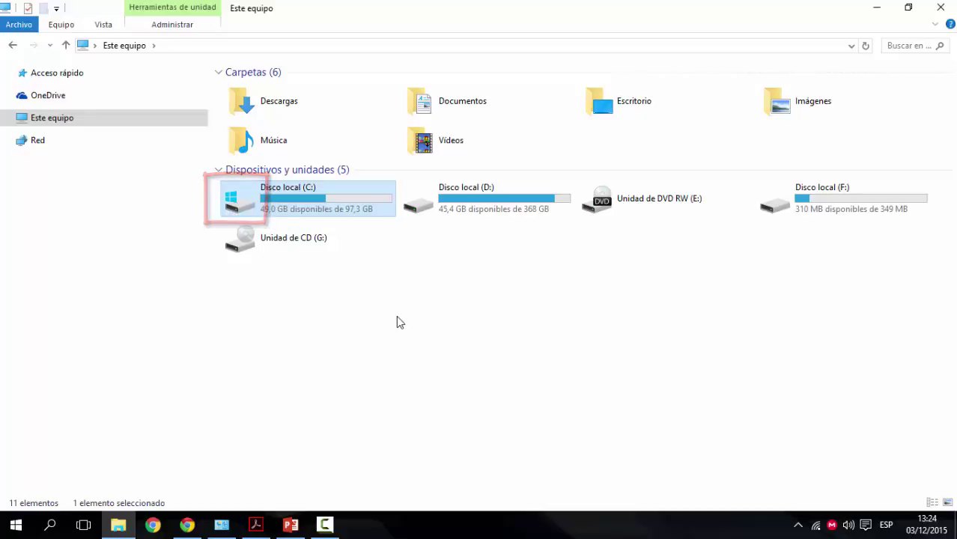
pyautogui.click(530, 195)
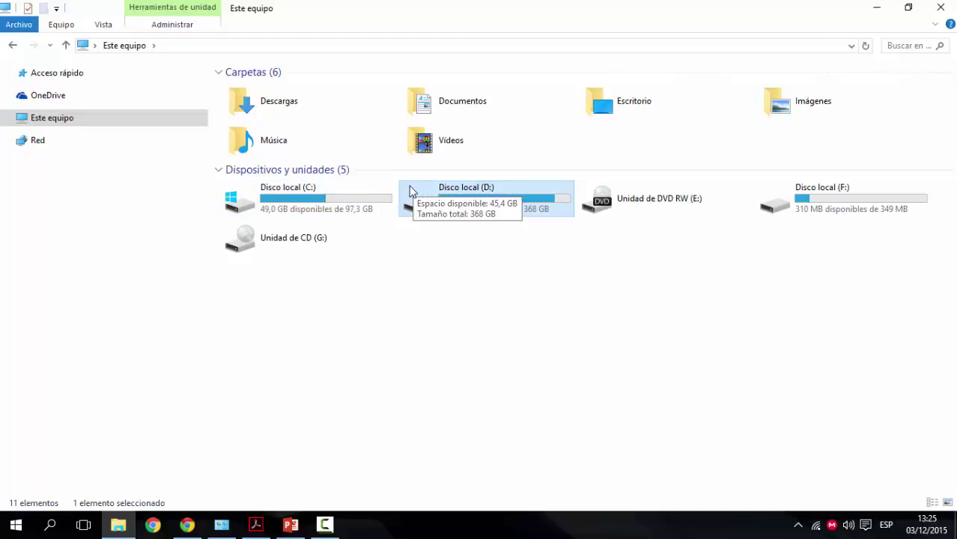
pyautogui.click(291, 213)
pyautogui.rightClick(290, 213)
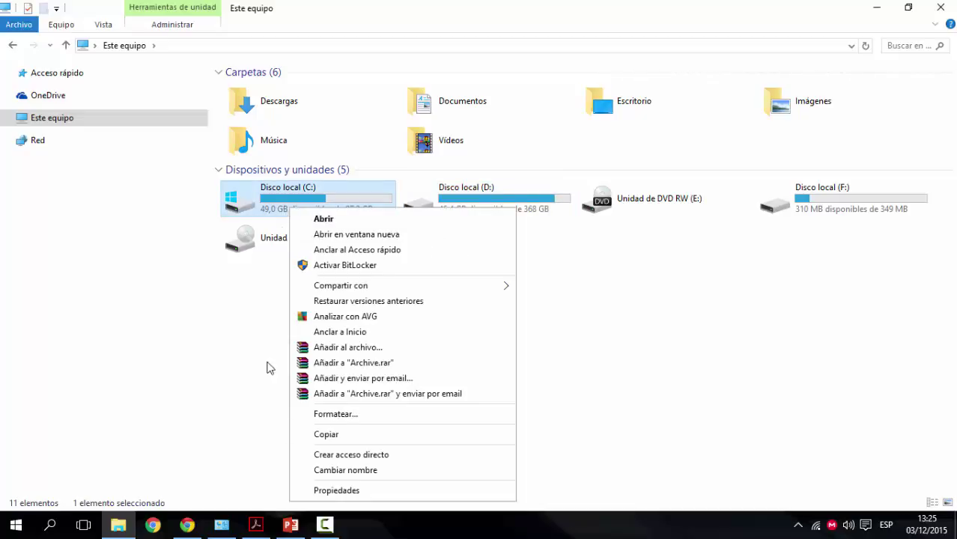
pyautogui.click(405, 496)
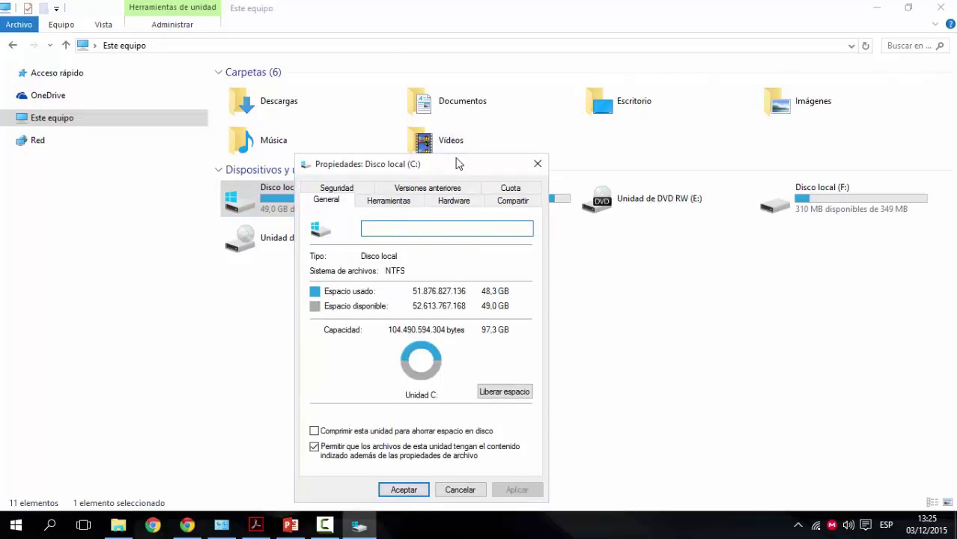
pyautogui.moveTo(456, 168); pyautogui.dragTo(494, 90)
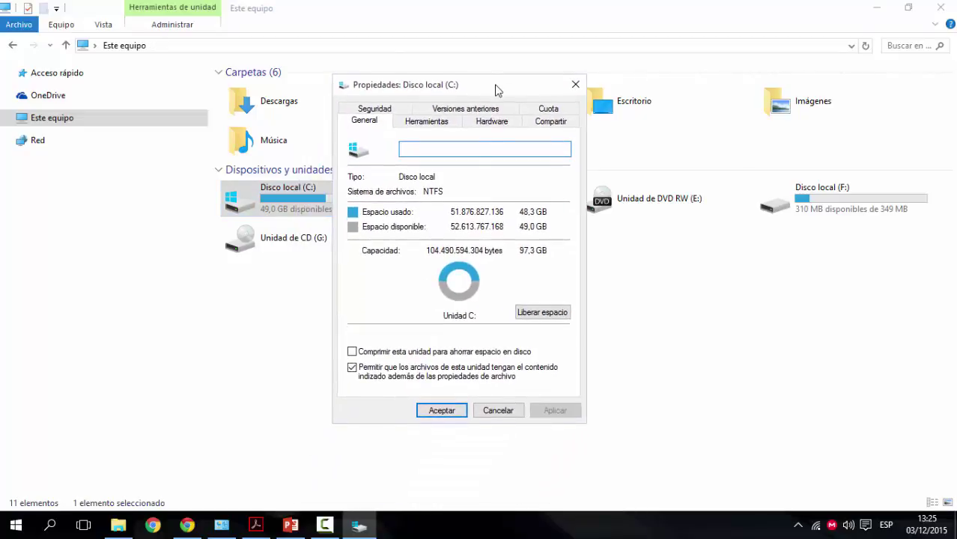
# - Run Disk Cleanup on C: for all listed file categories, cancelling at the administrator permission request for the msdtadmin folder
pyautogui.click(550, 318)
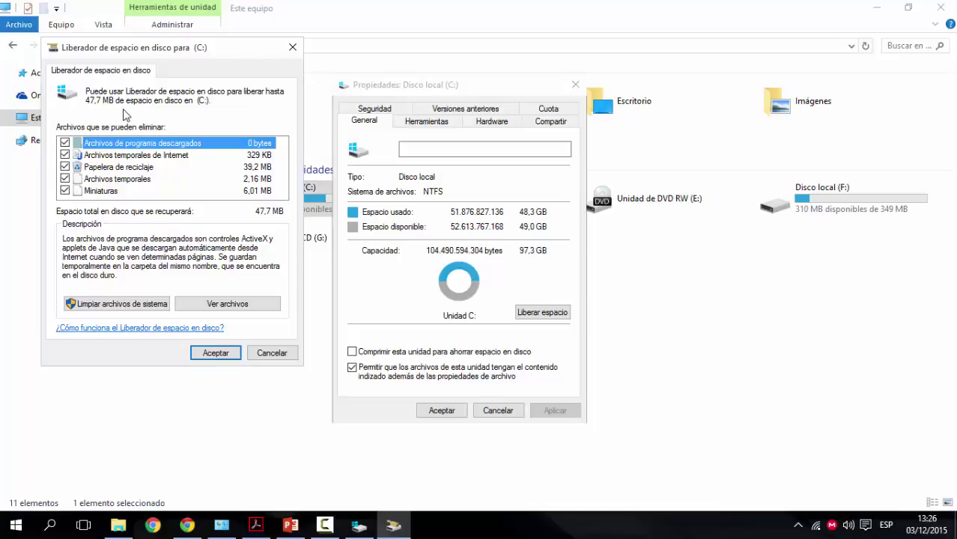
pyautogui.click(216, 352)
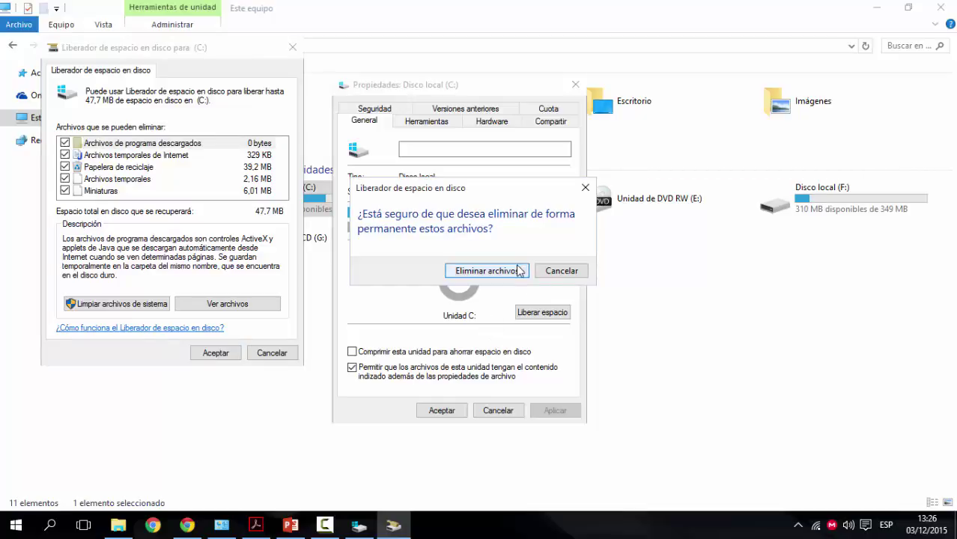
pyautogui.click(487, 271)
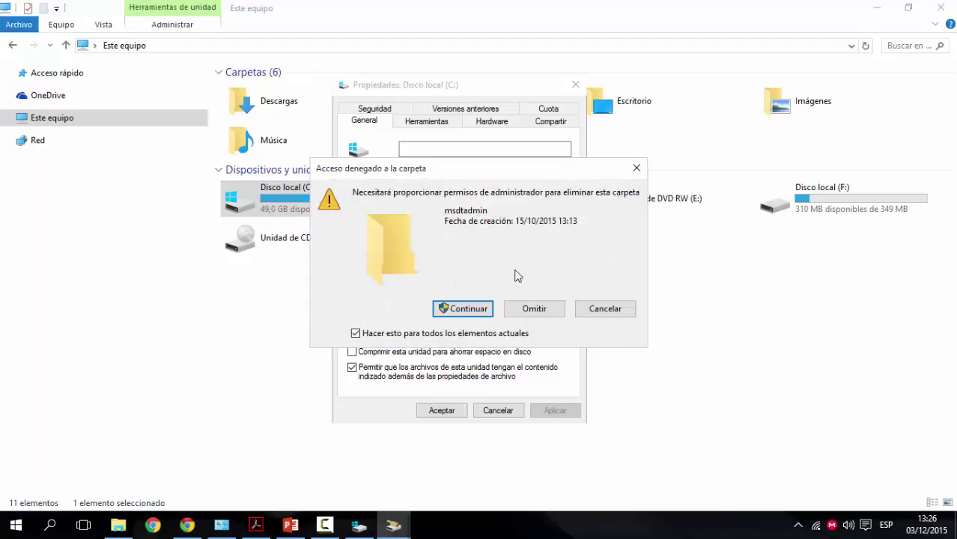
pyautogui.click(605, 309)
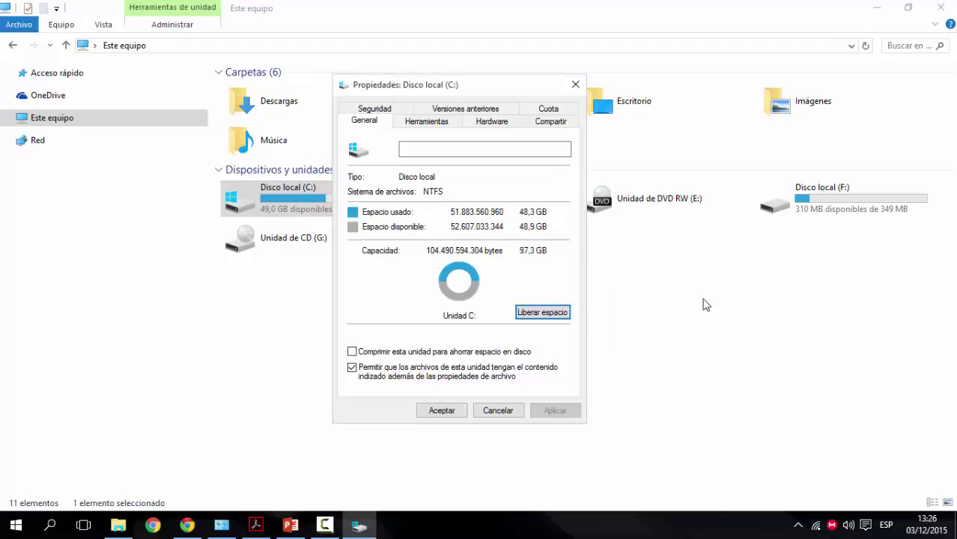
# - Examine drives C:, D: and F: in the drive optimization tool, and close it, the drive properties and Este equipo without optimizing
pyautogui.click(447, 125)
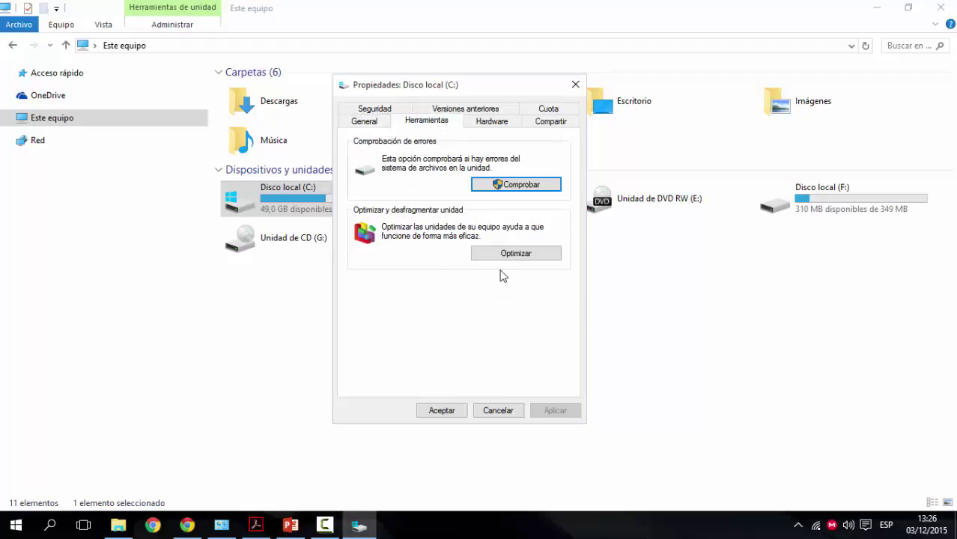
pyautogui.click(549, 255)
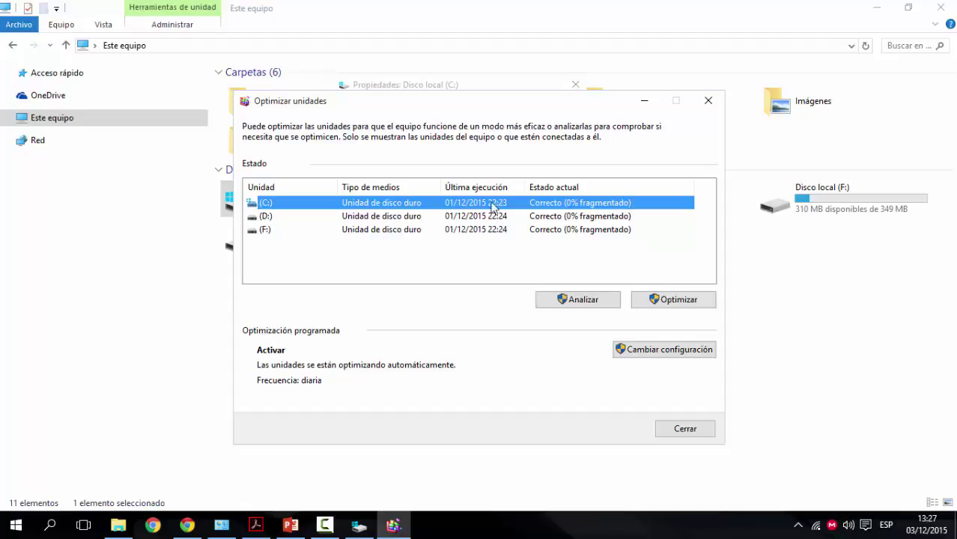
pyautogui.moveTo(656, 240); pyautogui.dragTo(533, 208)
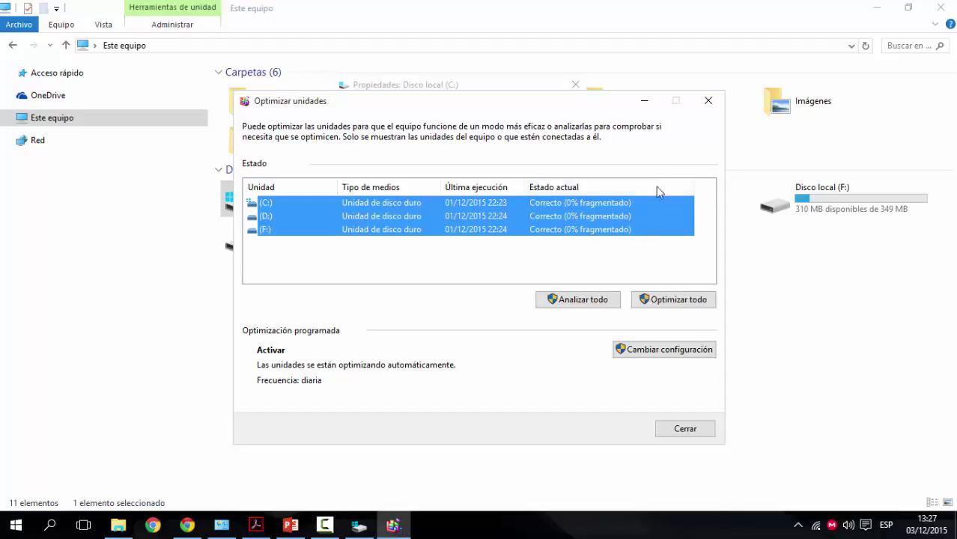
pyautogui.click(707, 107)
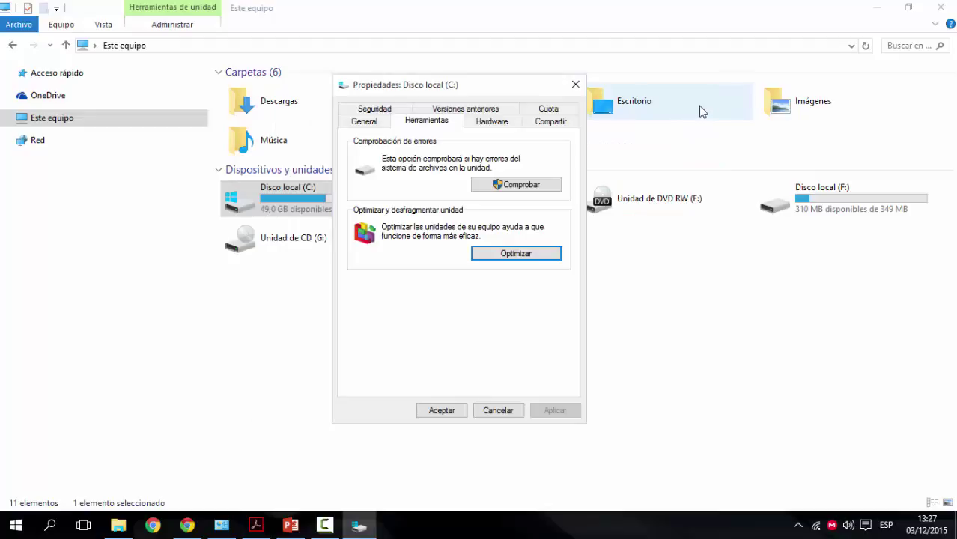
pyautogui.click(575, 84)
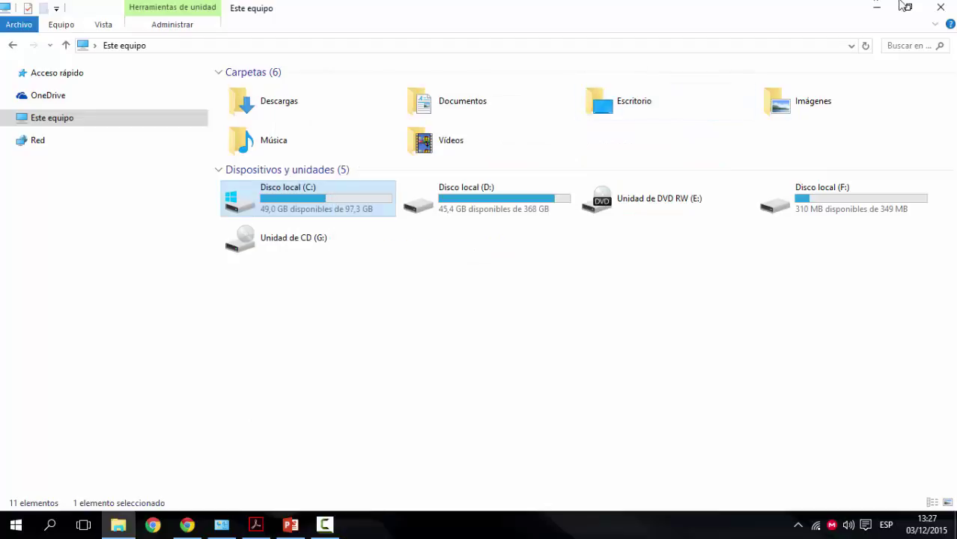
pyautogui.click(941, 7)
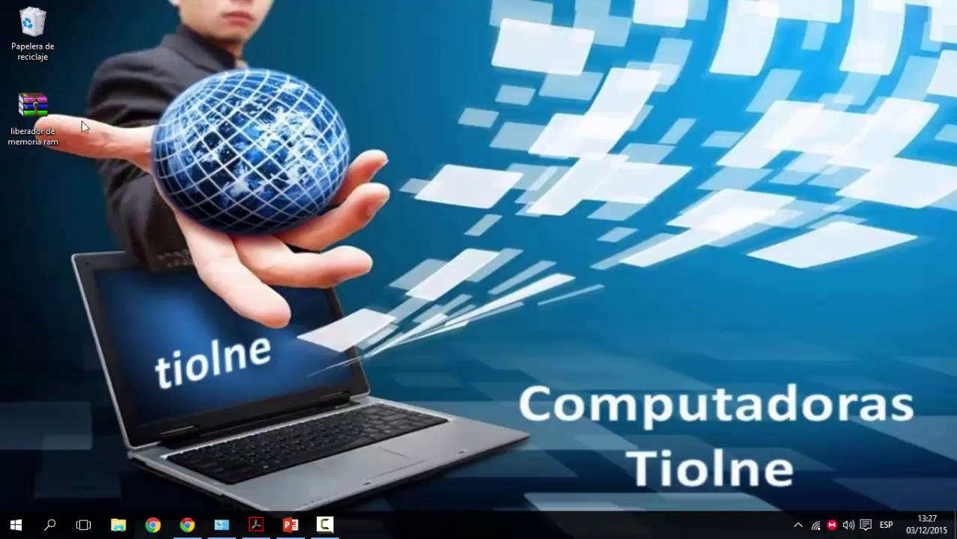
# - Extract the "liberador de memoria ram" archive onto the desktop and select all the LIBERAR RAM scripts in the extracted folder
pyautogui.rightClick(39, 120)
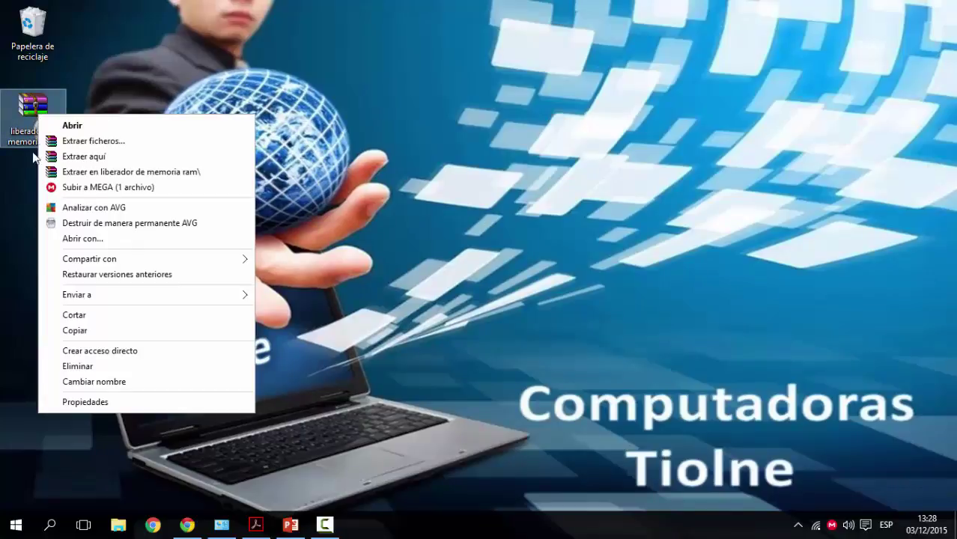
pyautogui.click(104, 159)
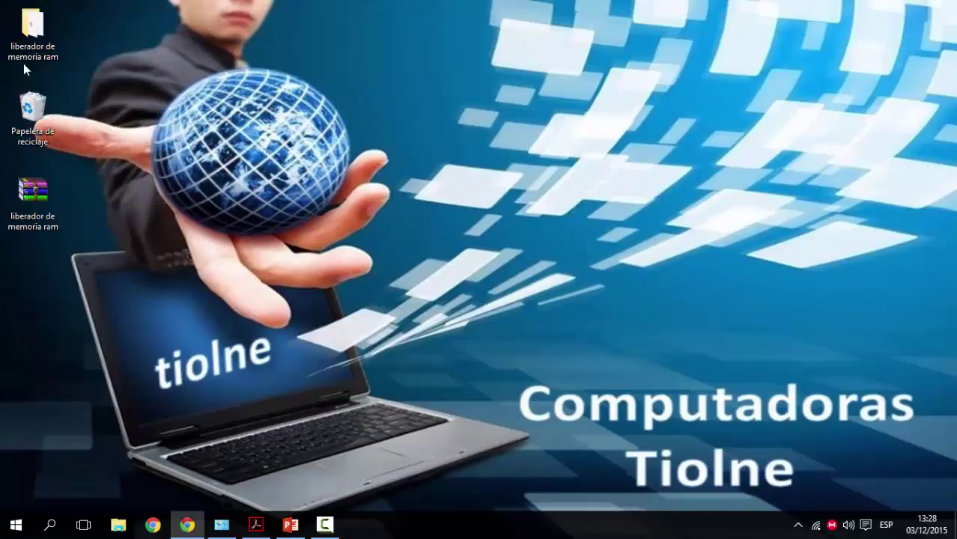
pyautogui.doubleClick(36, 26)
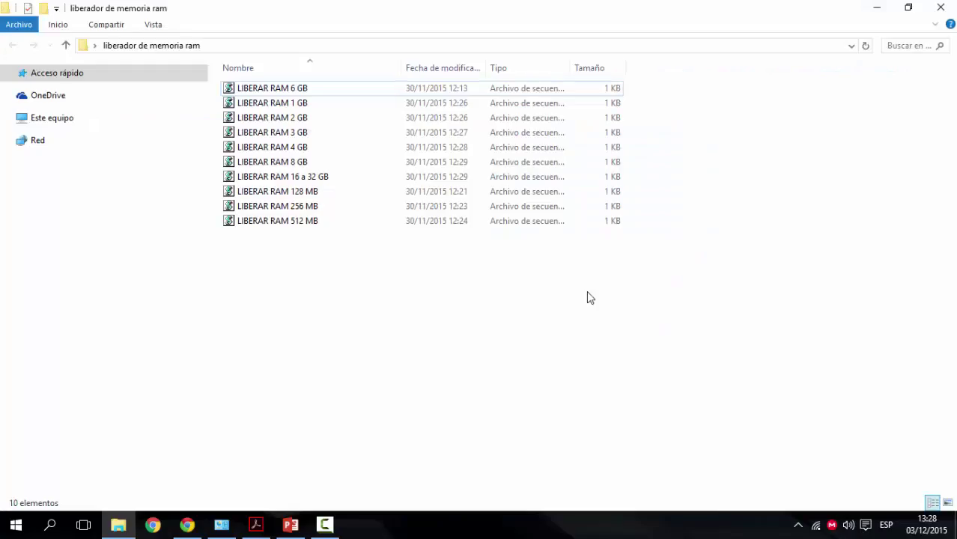
pyautogui.moveTo(353, 254); pyautogui.dragTo(275, 94)
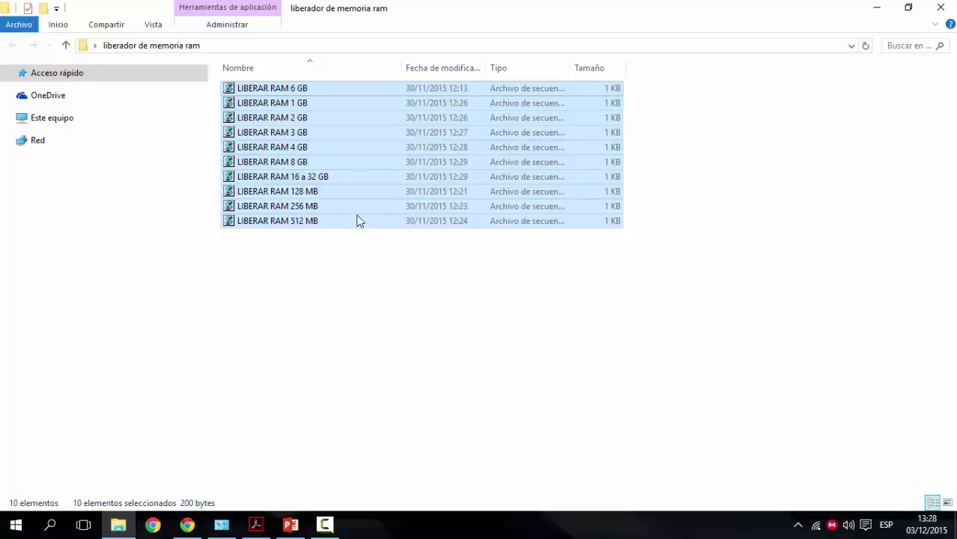
# - Check the installed RAM in the full-screen Sistema information window, and minimize that window
pyautogui.click(414, 330)
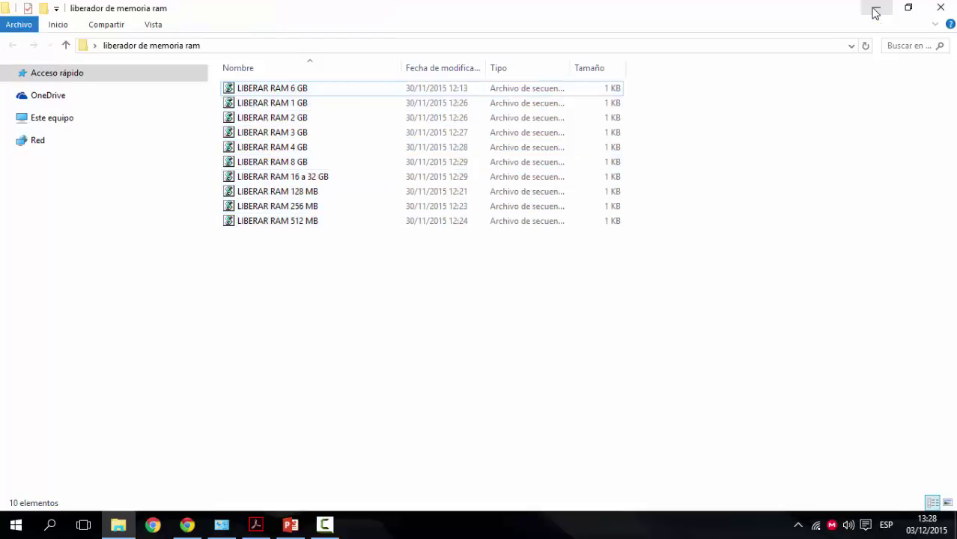
pyautogui.hotkey('alt', 'Tab')
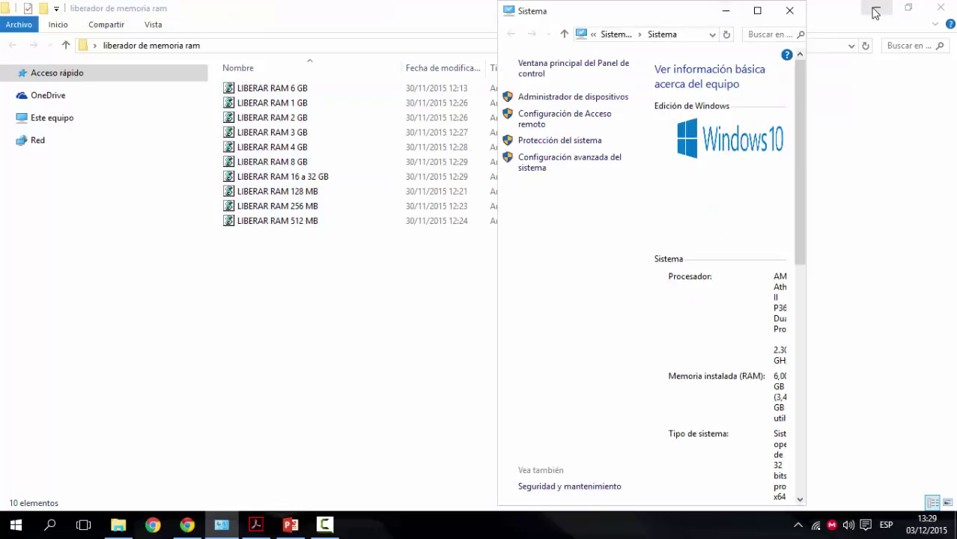
pyautogui.click(758, 11)
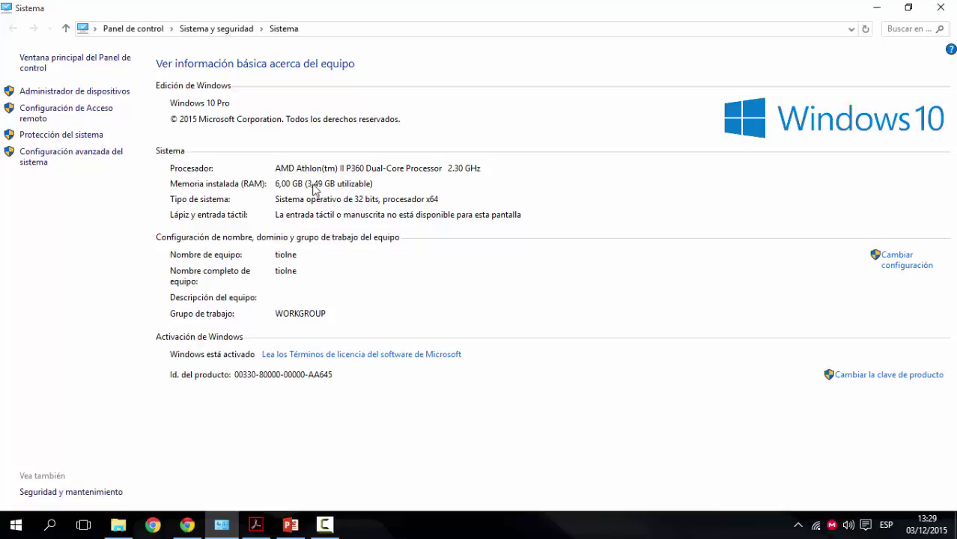
pyautogui.click(876, 8)
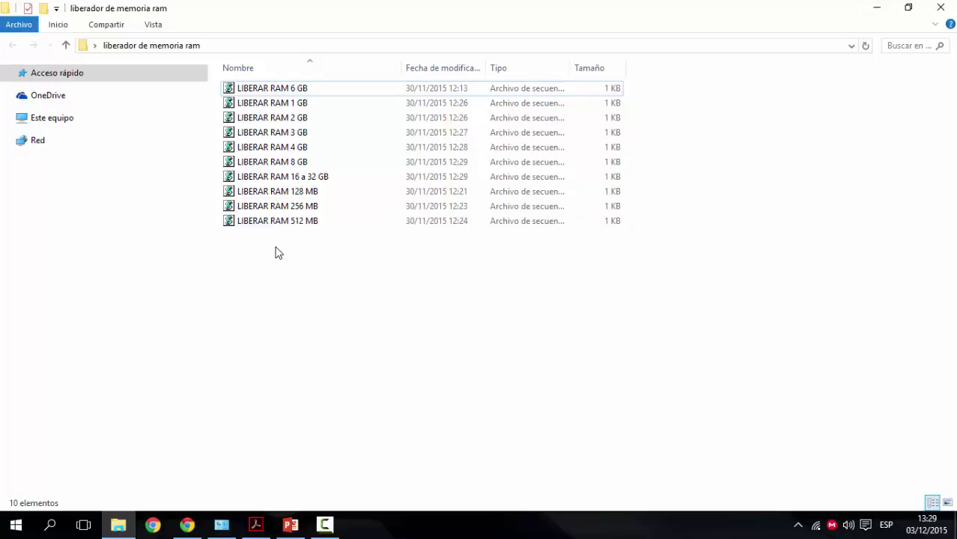
# - Move the LIBERAR RAM 6 GB script from the "liberador de memoria ram" folder to the desktop
pyautogui.click(299, 90)
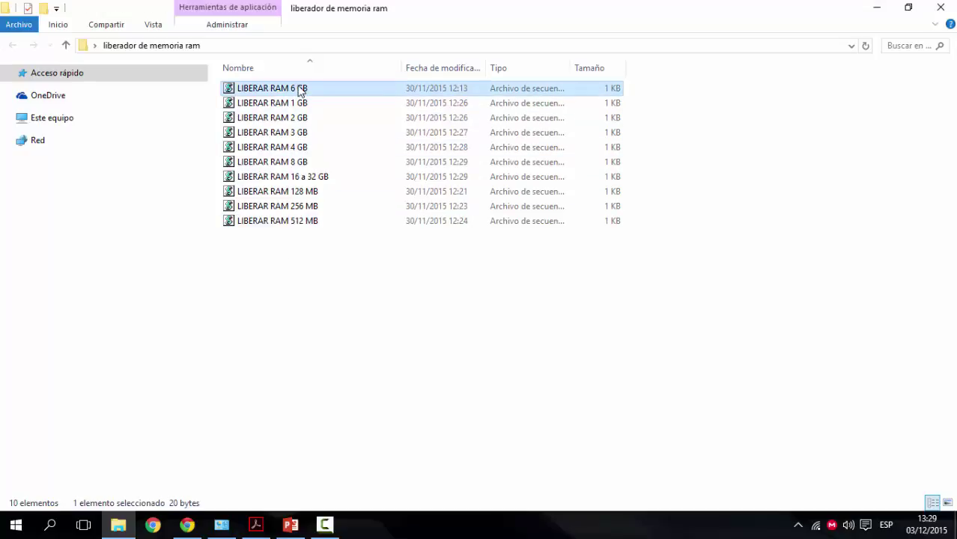
pyautogui.click(909, 8)
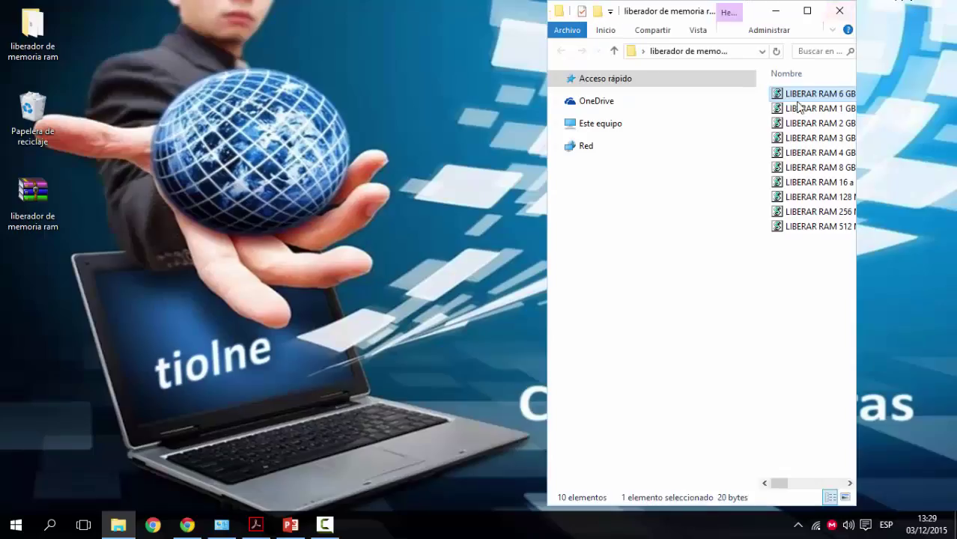
pyautogui.moveTo(800, 99); pyautogui.dragTo(365, 153)
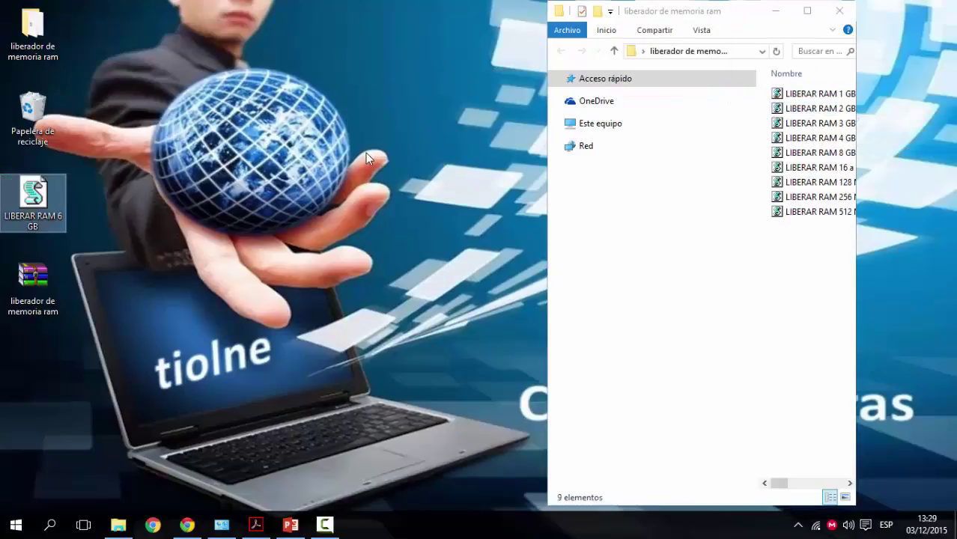
# - Paste a copy of the LIBERAR RAM 6 GB script back into the "liberador de memoria ram" folder, and minimize the folder window
pyautogui.click(806, 12)
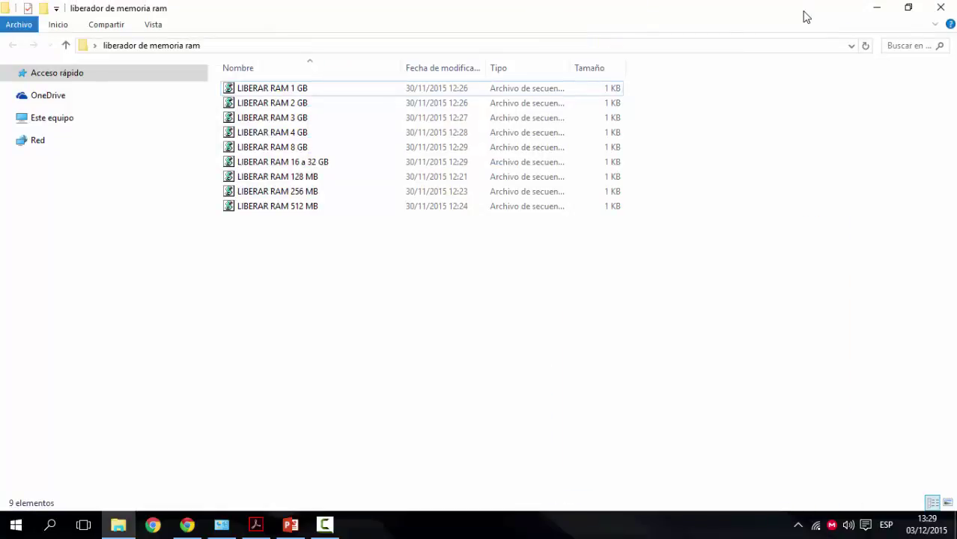
pyautogui.click(310, 93)
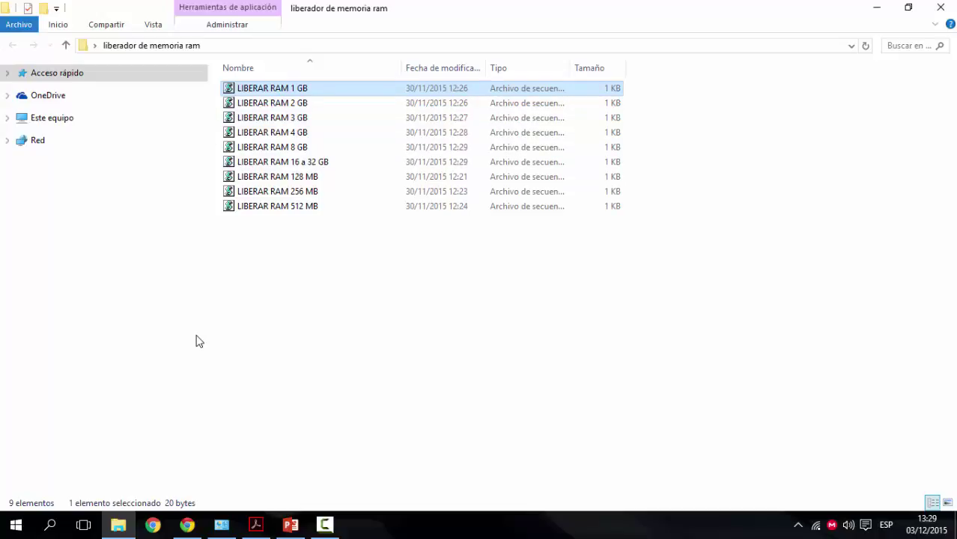
pyautogui.hotkey('ctrl', 'v')
pyautogui.click(497, 388)
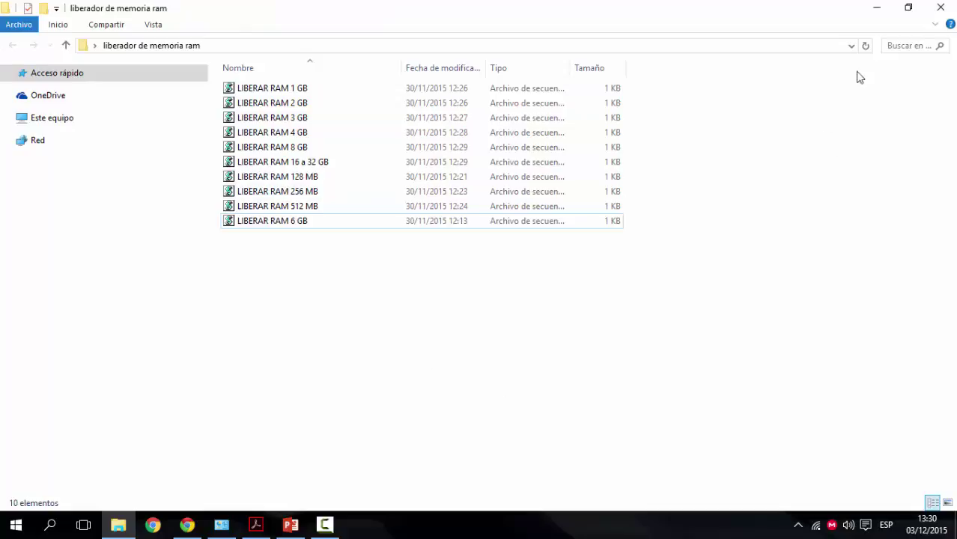
pyautogui.click(877, 7)
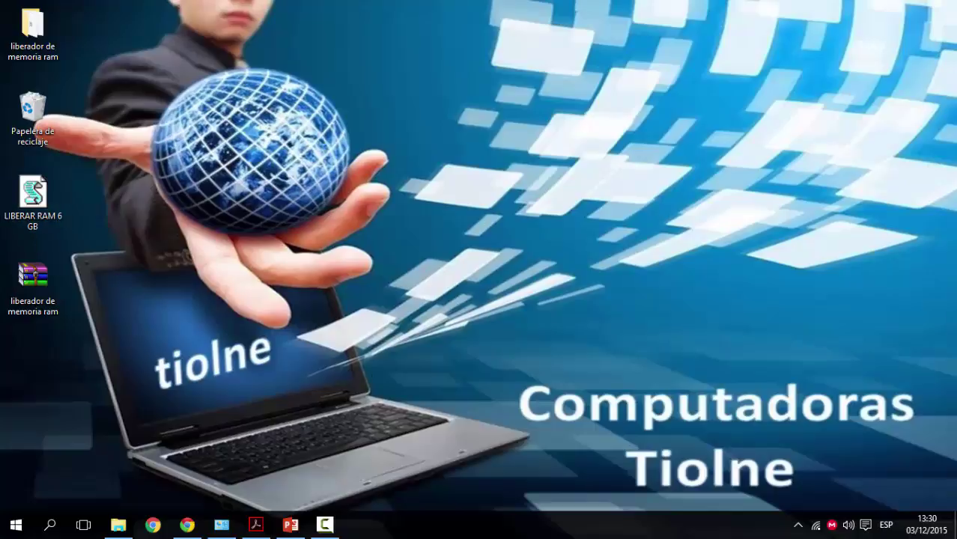
# - Run the LIBERAR RAM 6 GB desktop script while watching memory usage in Task Manager's performance view, and close Task Manager
pyautogui.rightClick(658, 533)
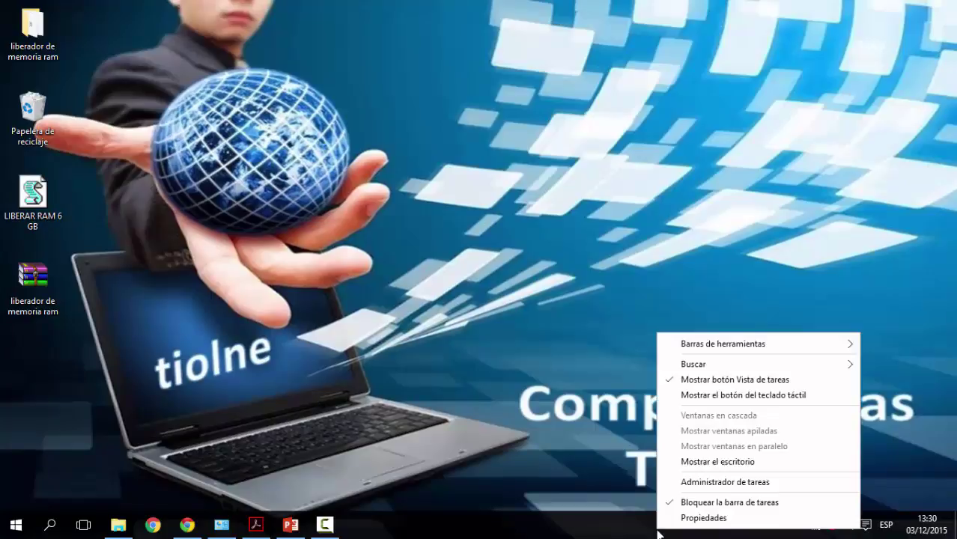
pyautogui.click(753, 482)
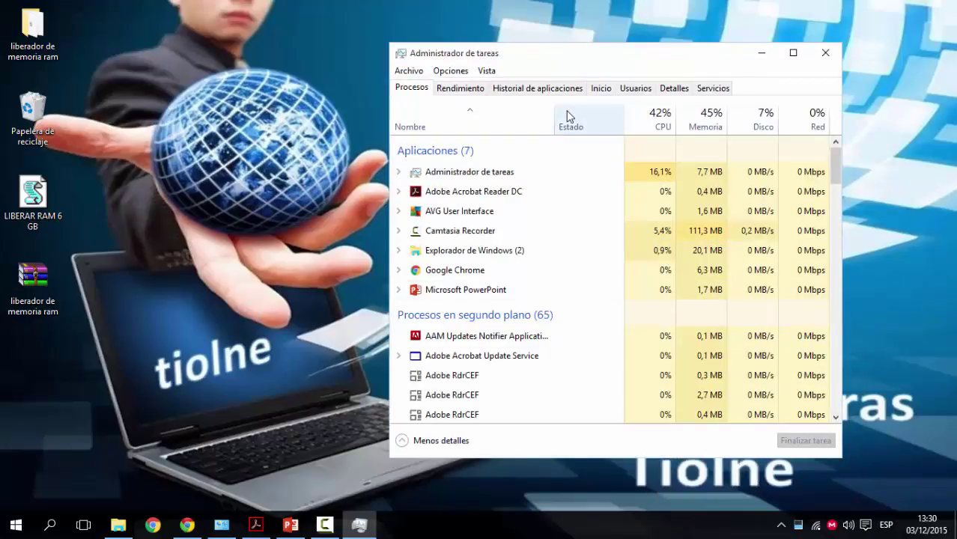
pyautogui.click(460, 88)
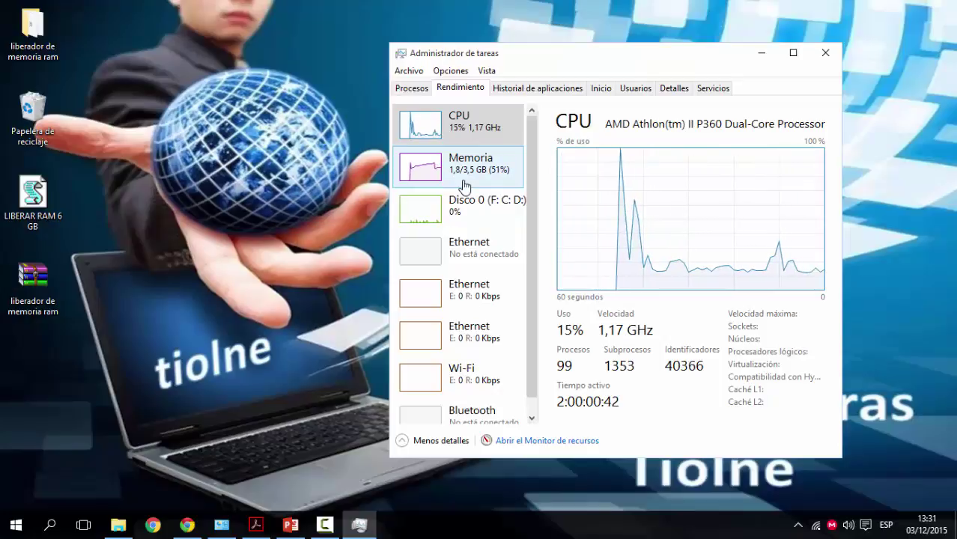
pyautogui.click(34, 196)
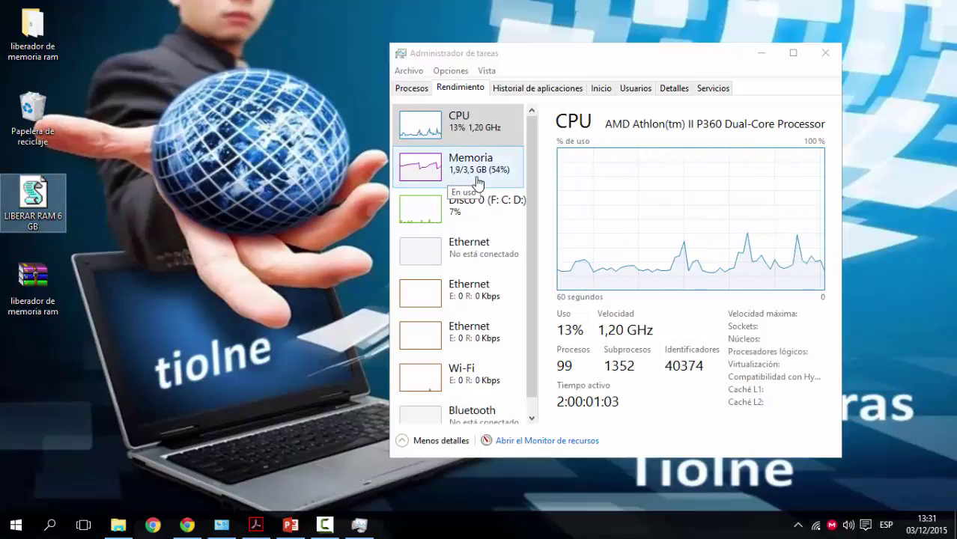
pyautogui.click(825, 53)
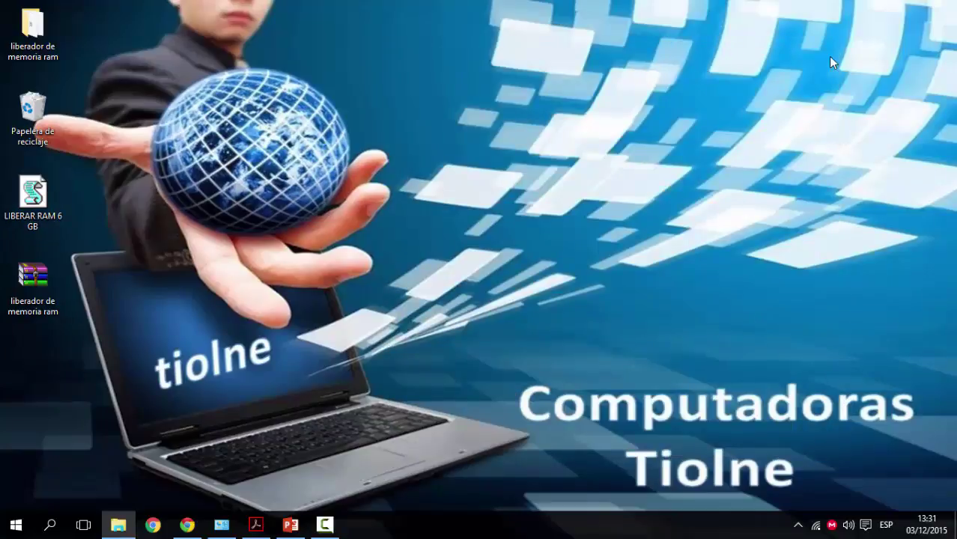